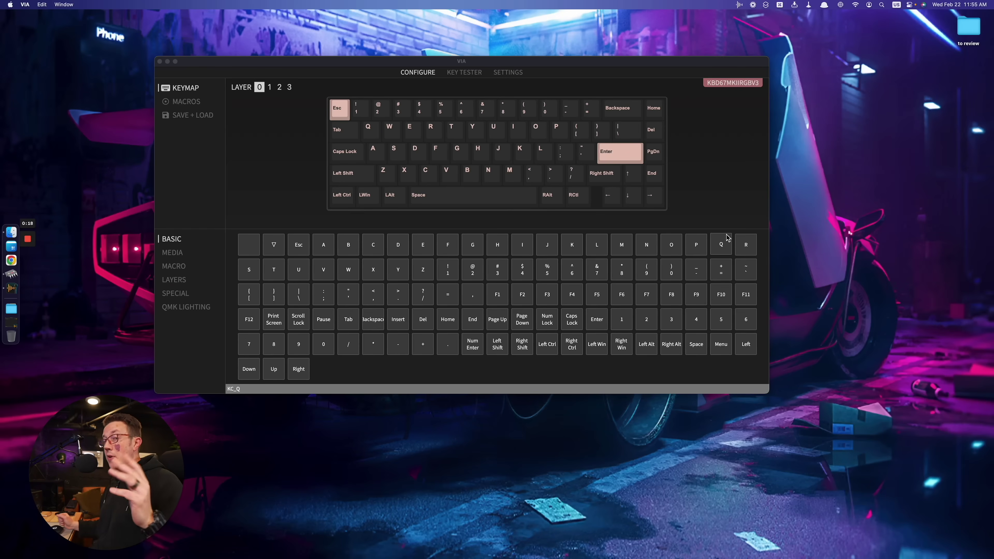
- Remap the layer 0 PgDn key, right of Enter, to macro M3
click(208, 197)
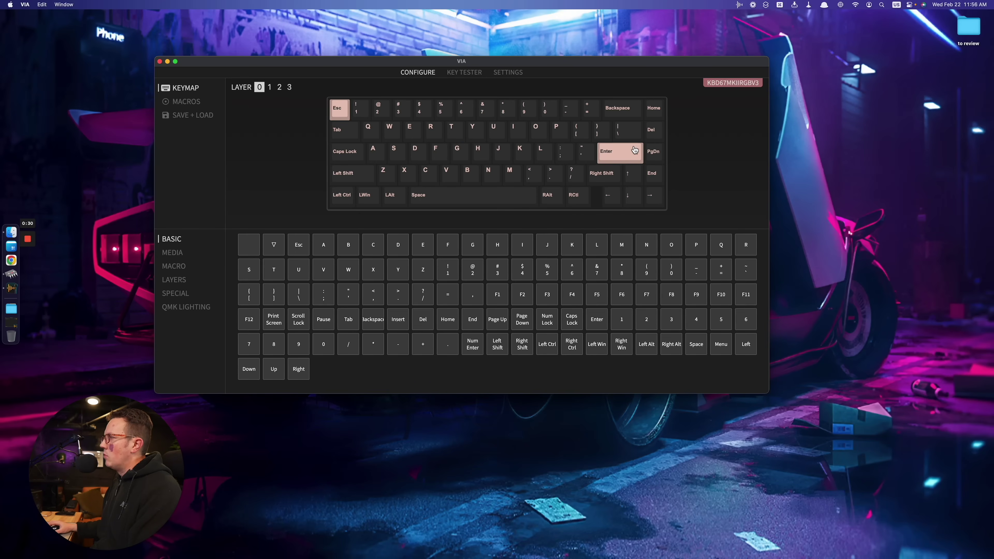
click(174, 266)
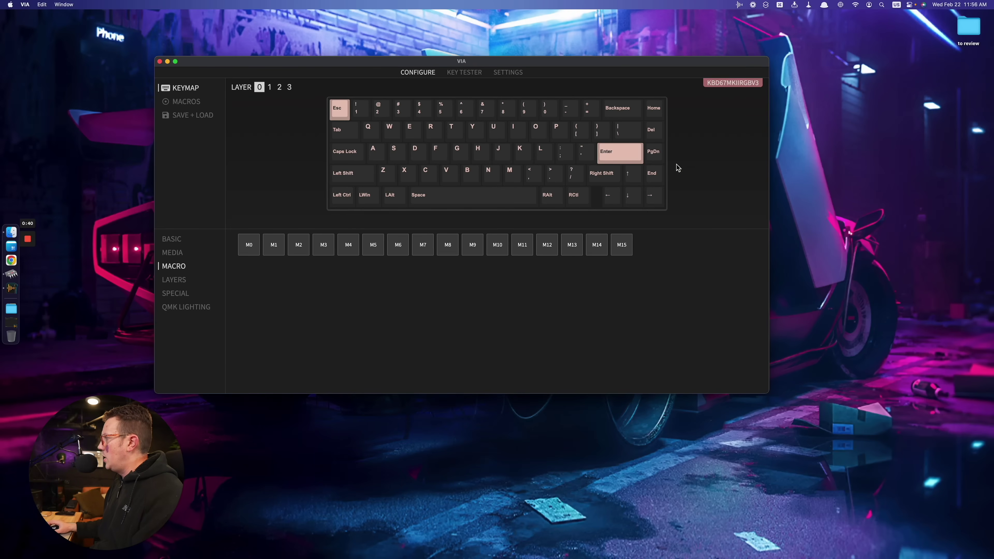
click(655, 156)
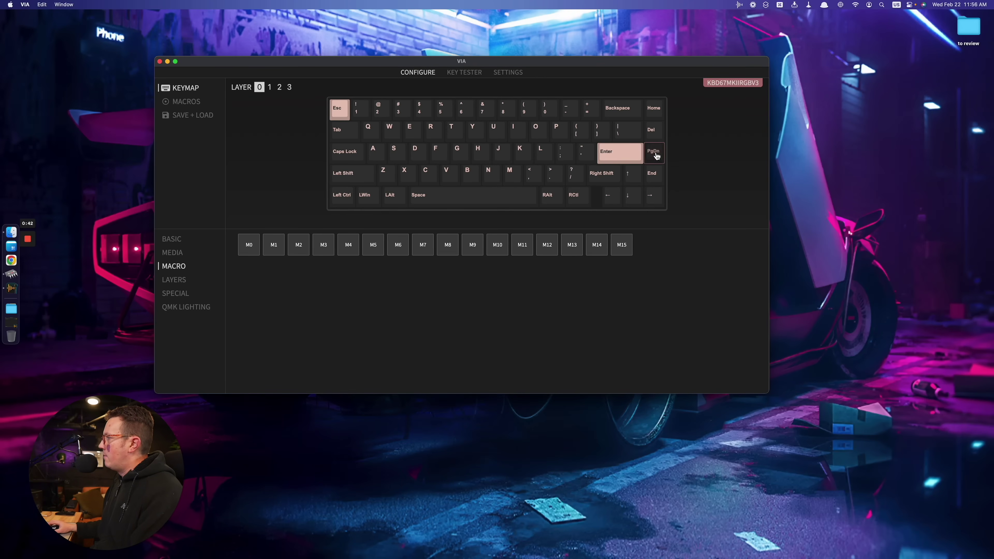
click(323, 246)
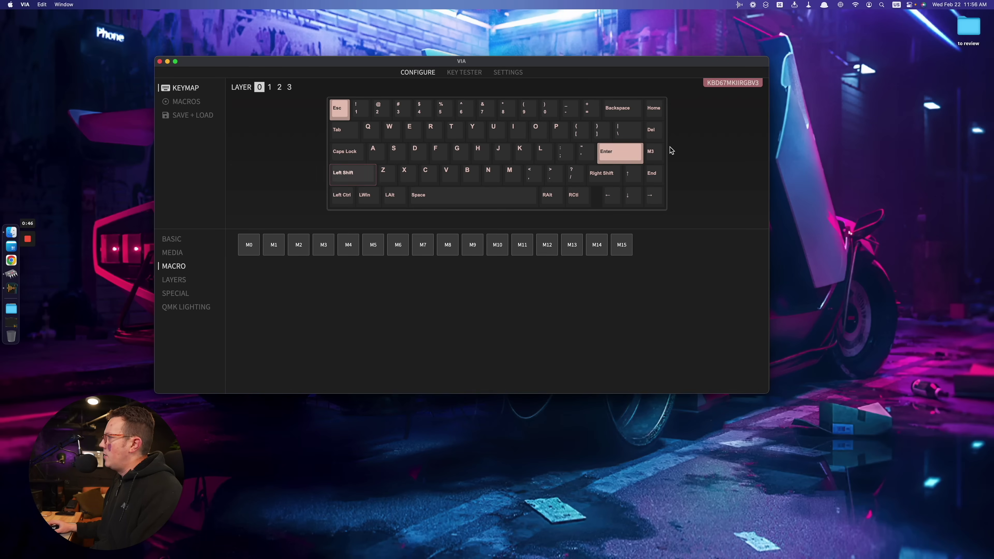
click(702, 171)
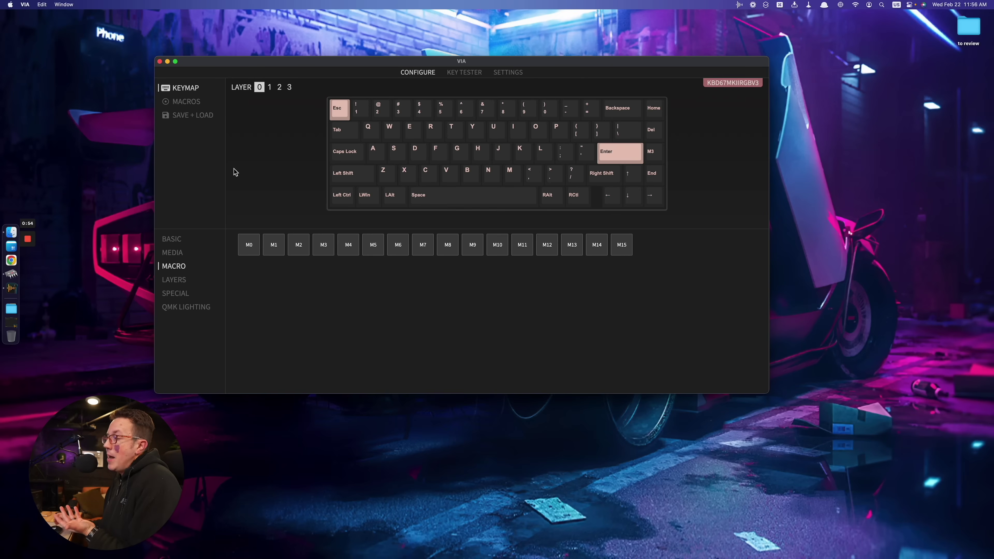
- Open the Macros section and select the MACRO 3 editor
click(182, 105)
scroll(183, 286, down, 3)
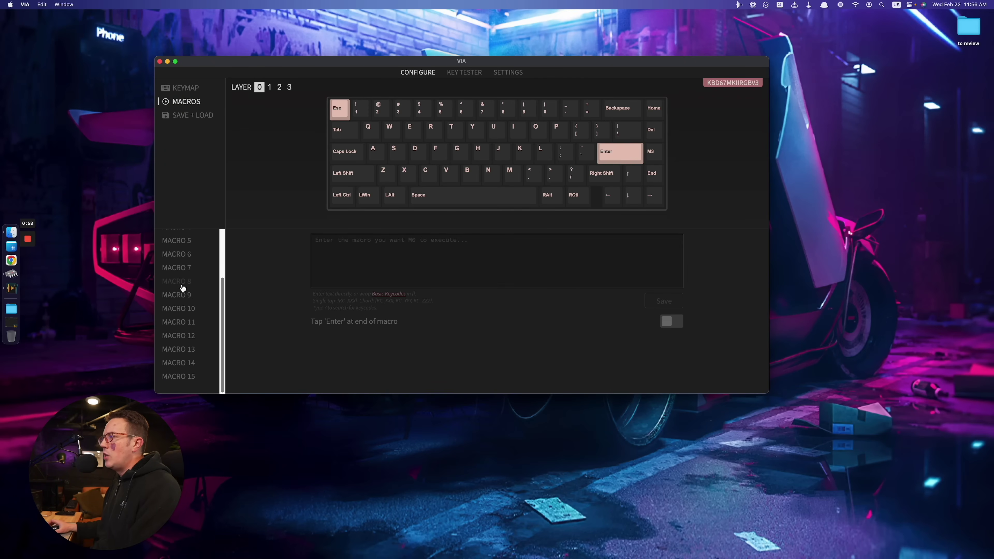
click(396, 259)
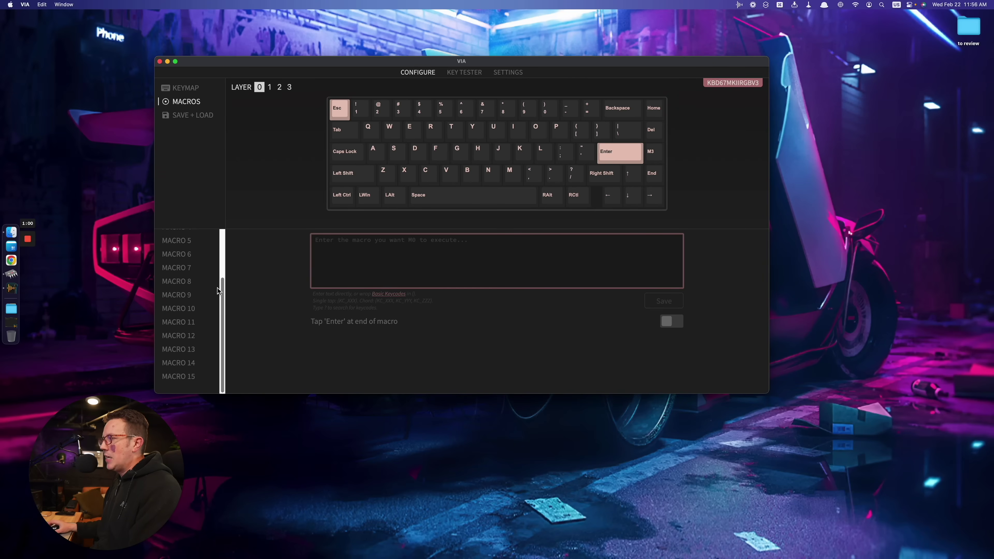
scroll(192, 288, up, 3)
click(185, 282)
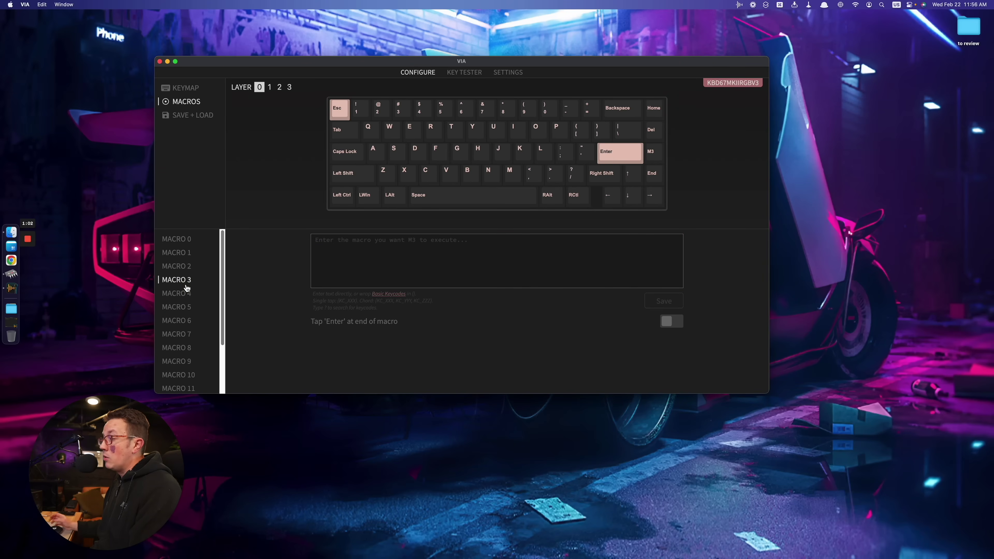
click(418, 259)
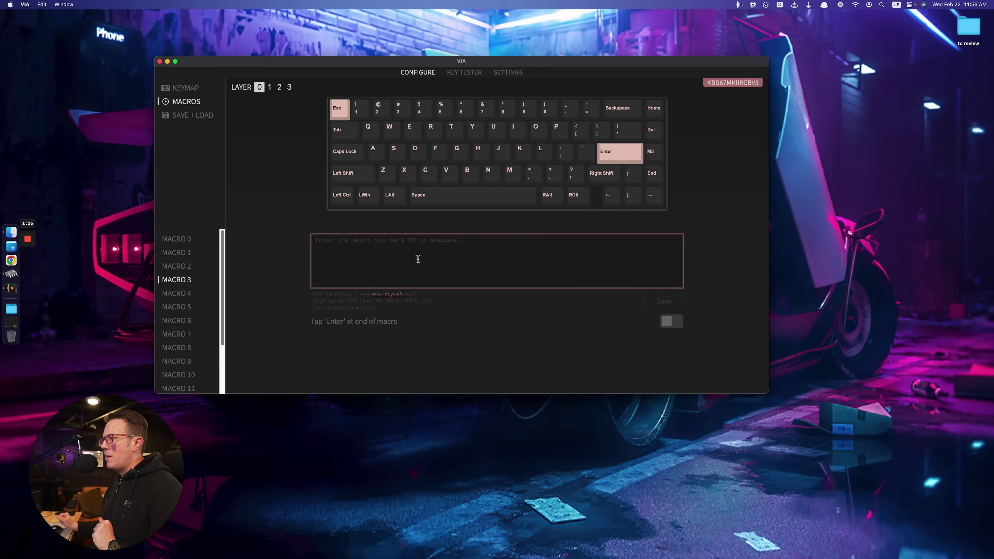
- Open the basic keycodes reference, close the blank window and return to the M3 box
click(386, 294)
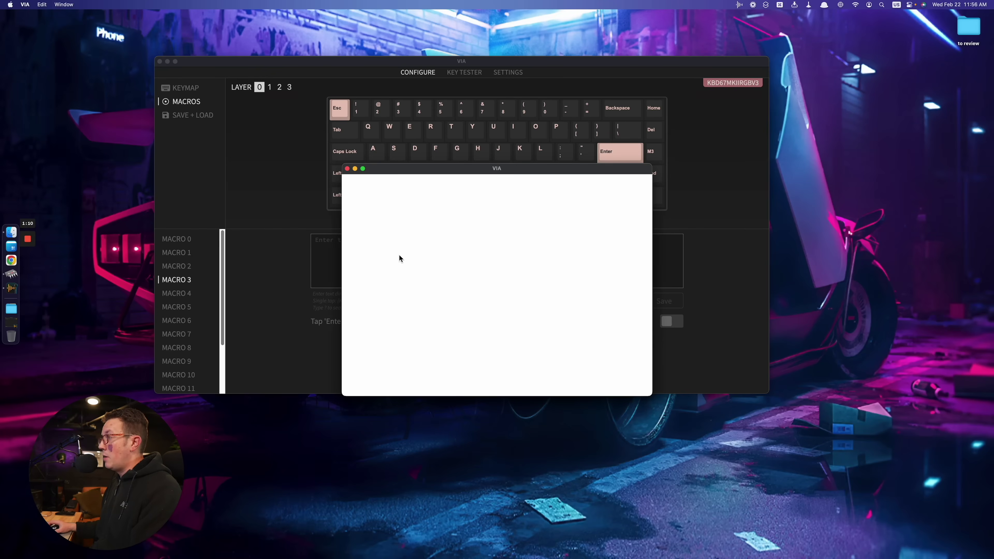
key(super+w)
click(358, 272)
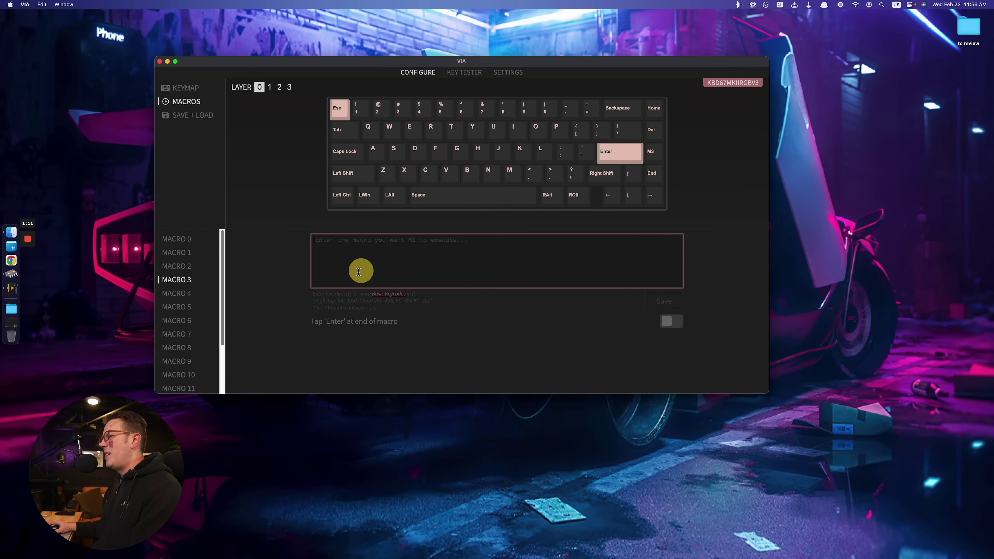
- Load qmk.fm in Chrome and open the Documentation's Simple Keycodes full list
click(14, 261)
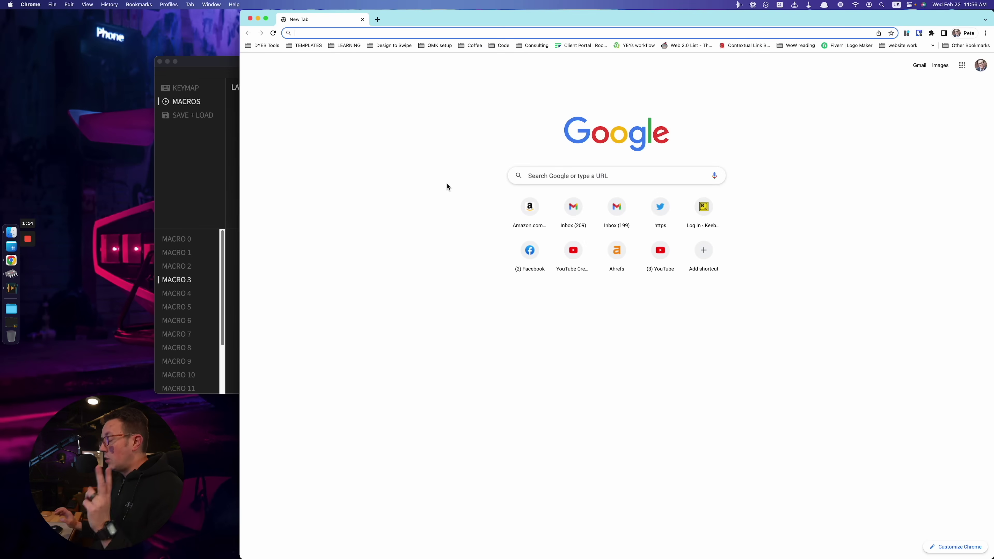
text(qmk.fm)
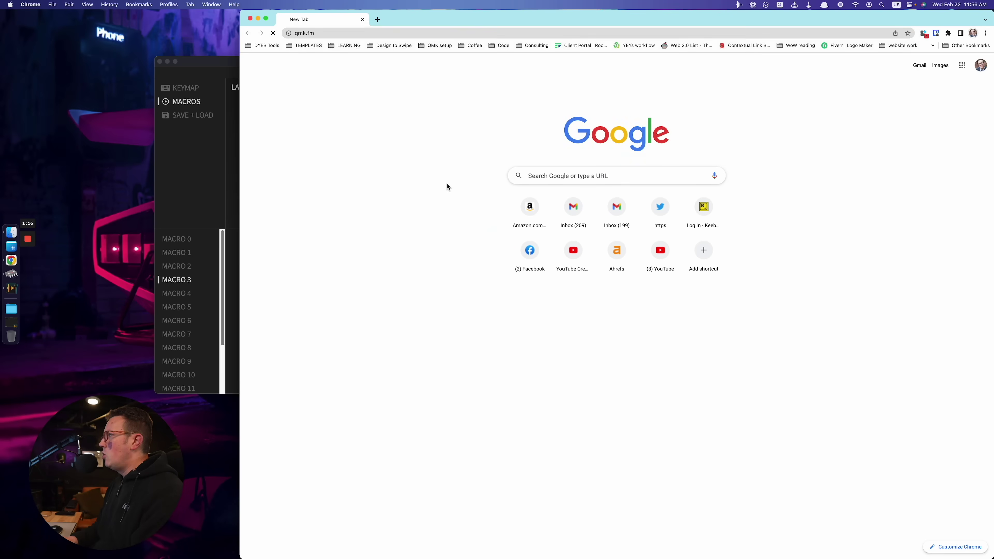
key(Return)
click(479, 289)
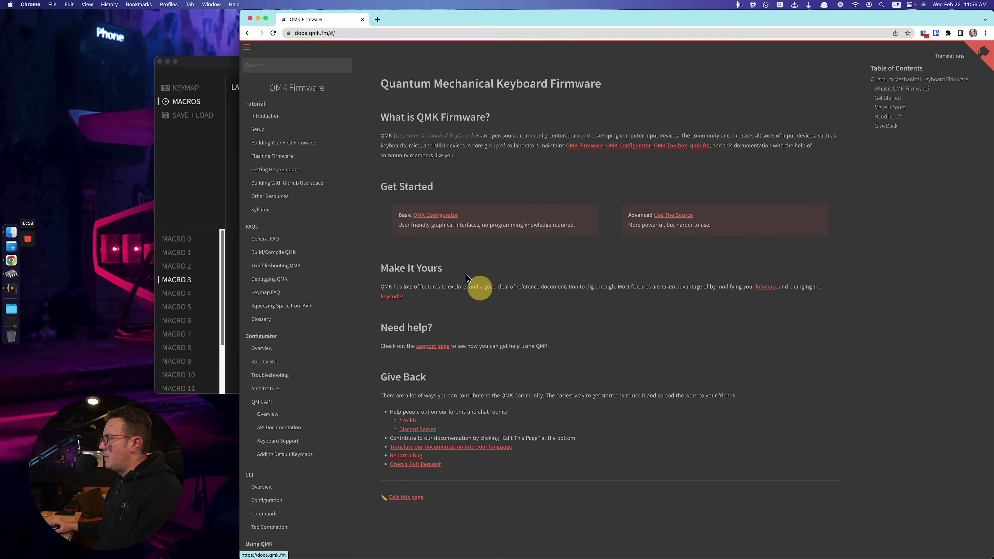
scroll(296, 364, down, 6)
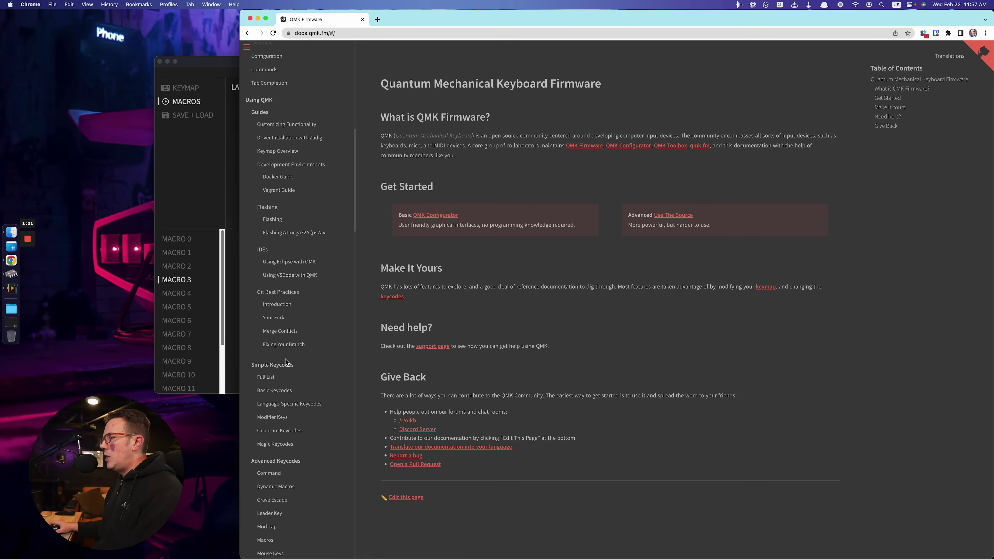
click(266, 378)
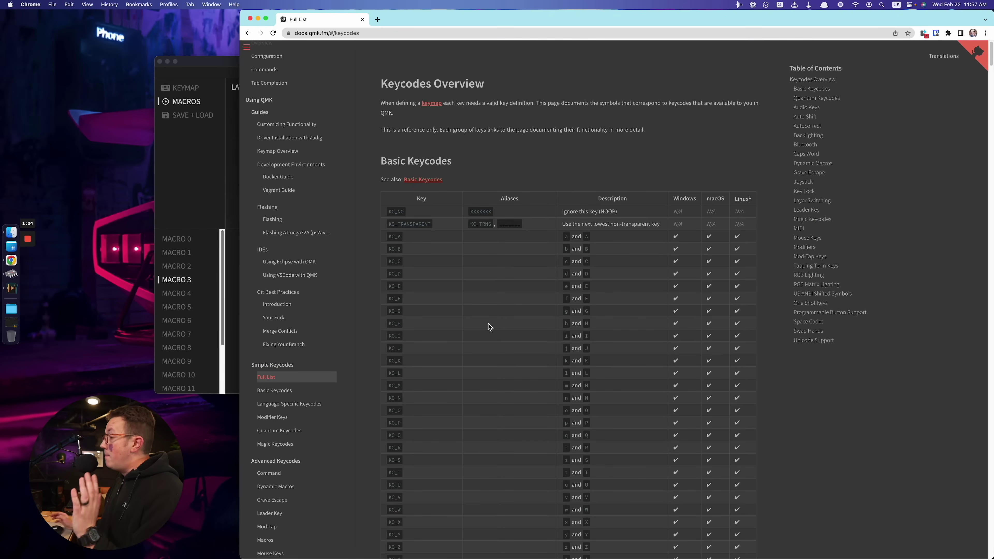
scroll(485, 319, down, 3)
scroll(450, 296, down, 20)
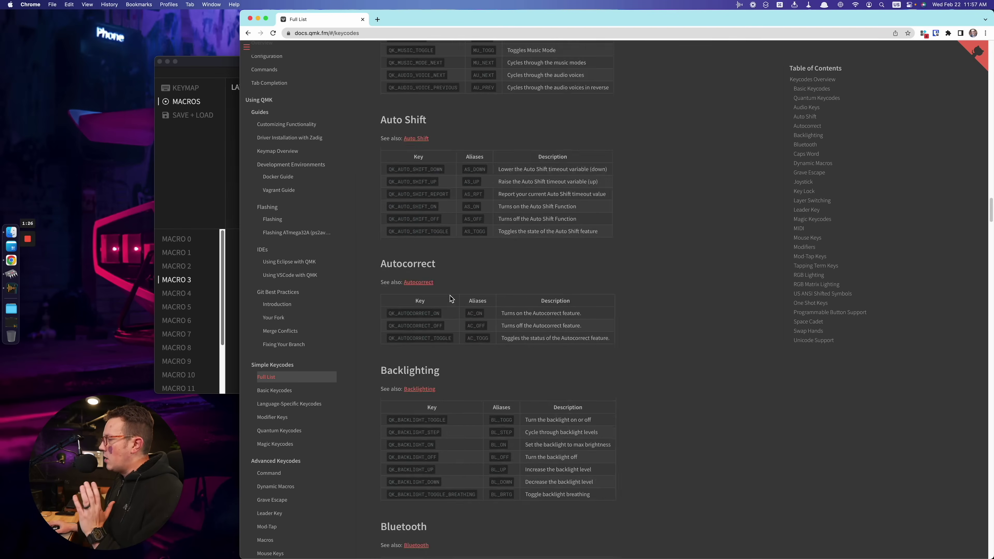
- Enter 't' as the M3 macro text in VIA and save it
key(super+Tab)
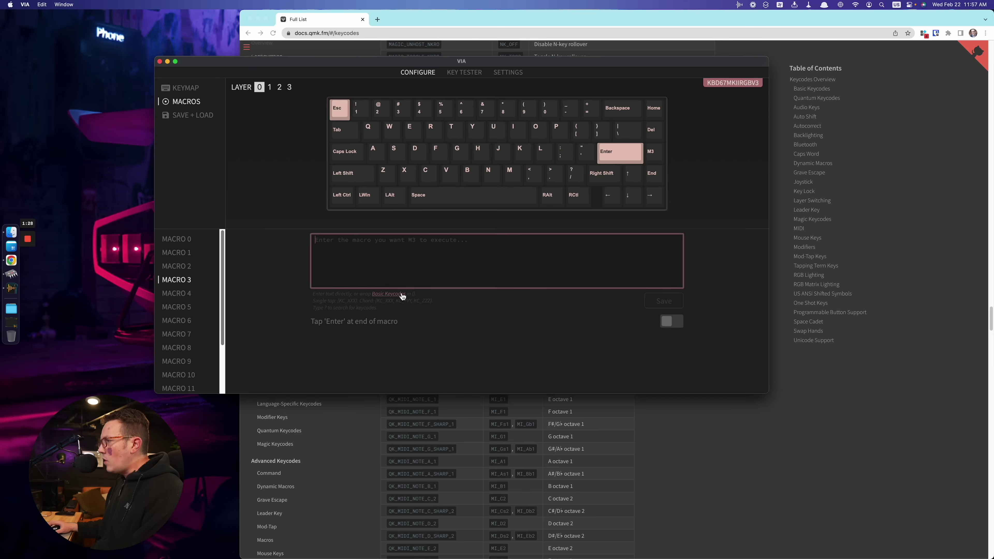
click(361, 266)
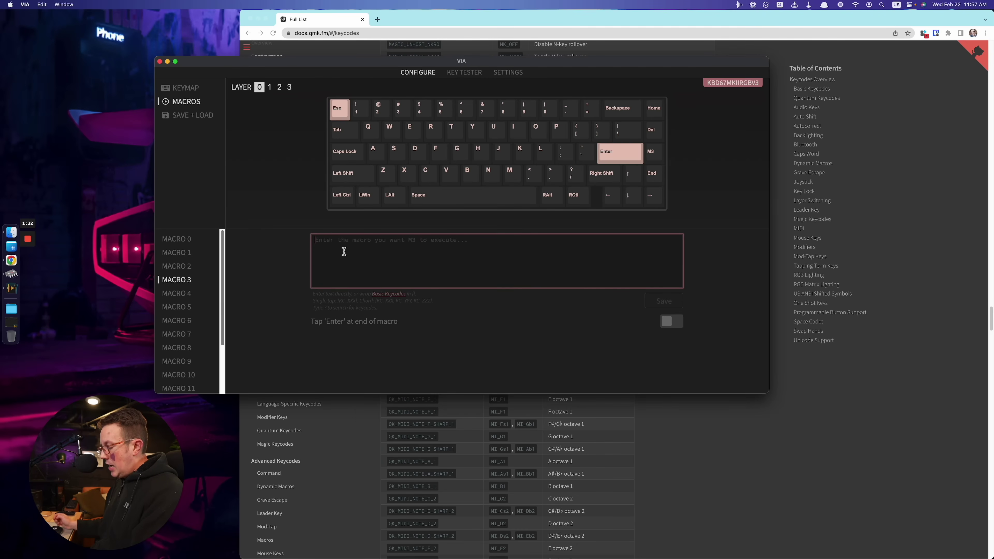
text(t)
click(666, 301)
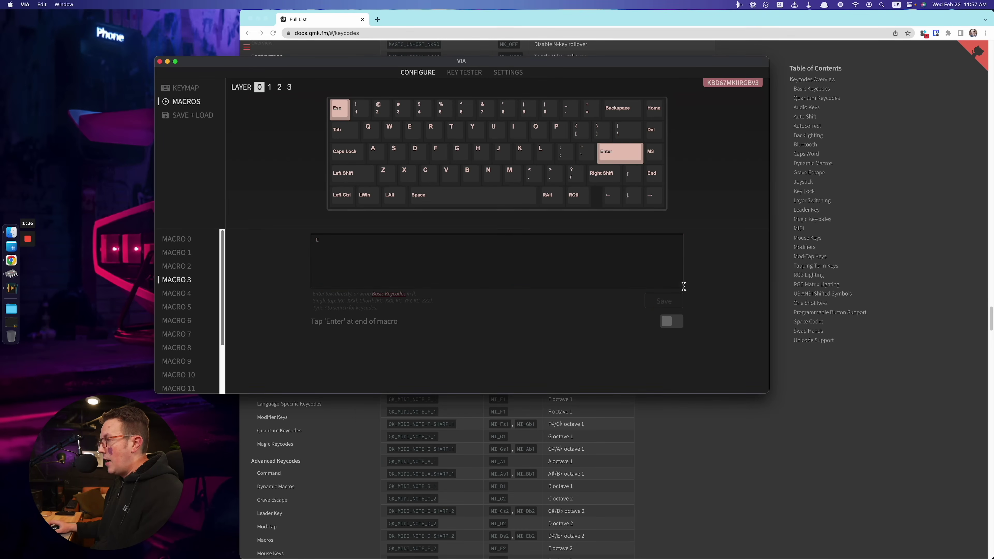
- Find the KC_T keycode in the QMK full keycode list
click(704, 423)
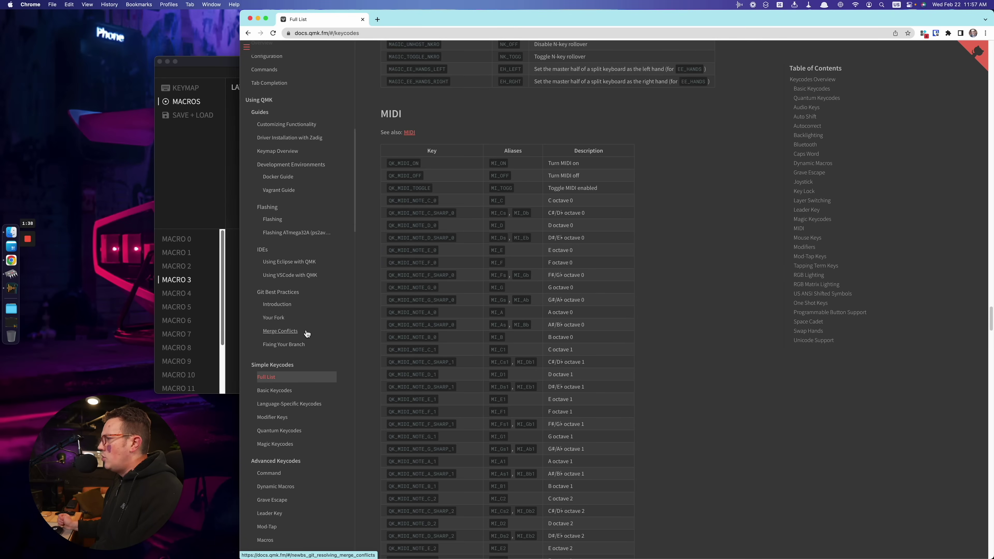
scroll(431, 312, up, 2)
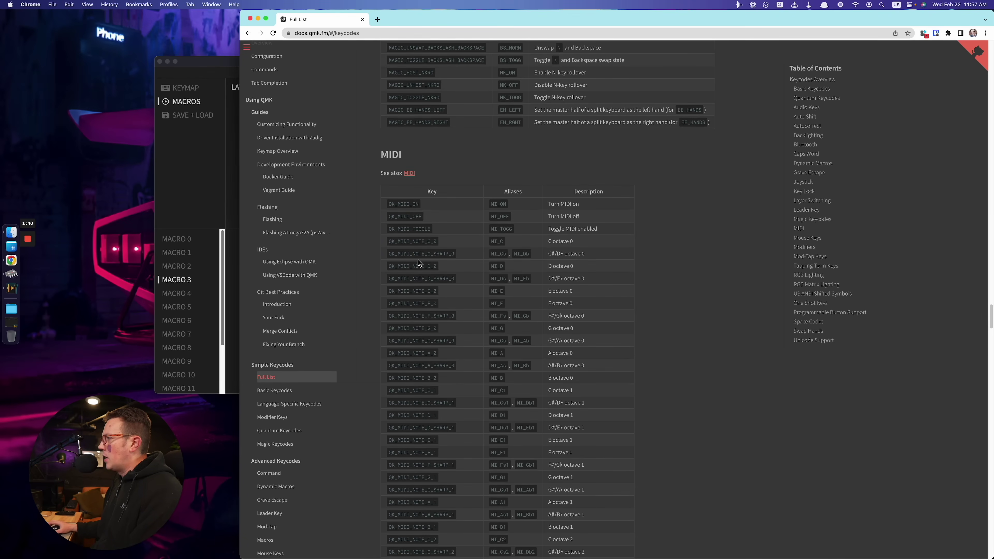
scroll(418, 259, down, 3)
scroll(410, 254, up, 20)
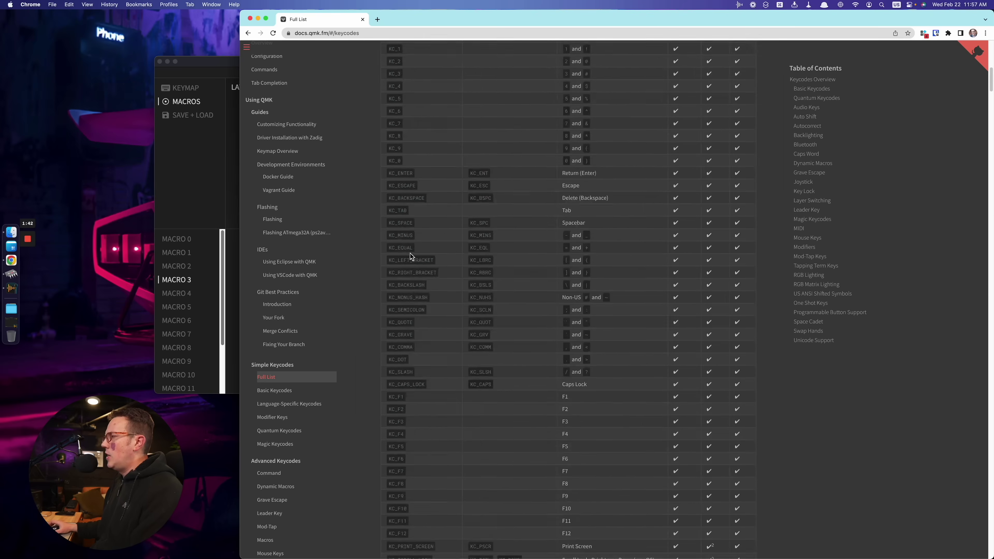
scroll(410, 254, up, 7)
scroll(409, 260, down, 5)
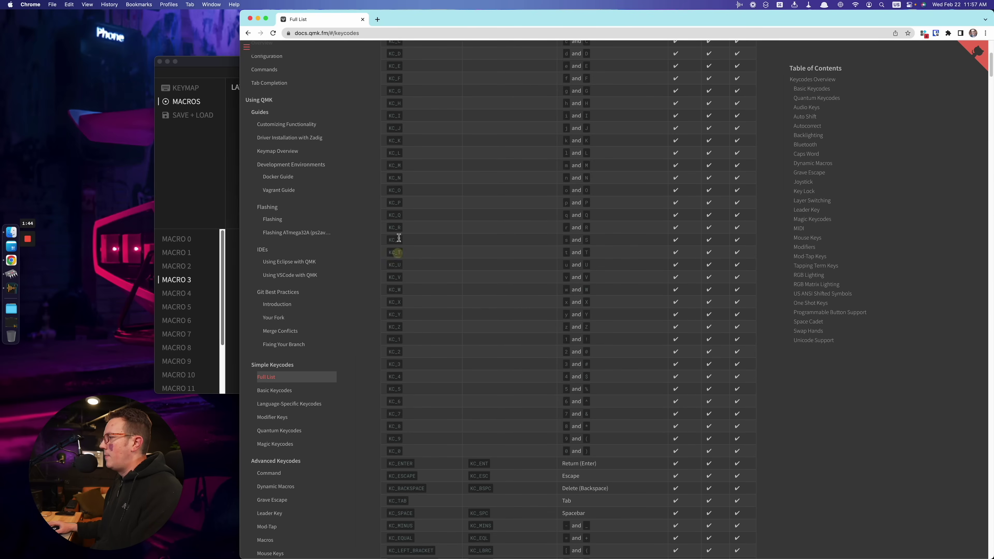
click(396, 251)
- Replace the M3 macro text with KC_T and save it
key(super+Tab)
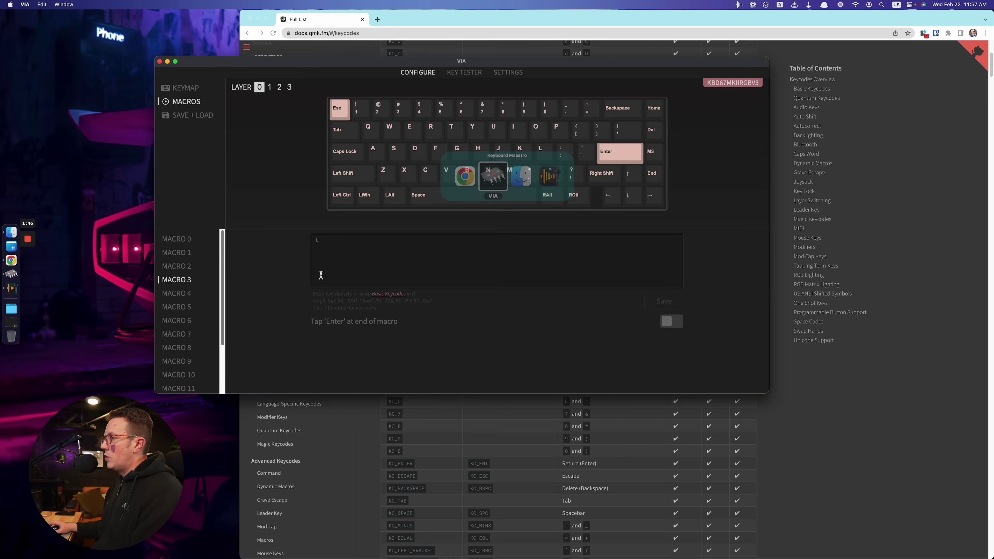
click(366, 251)
key(BackSpace)
text(KC_T)
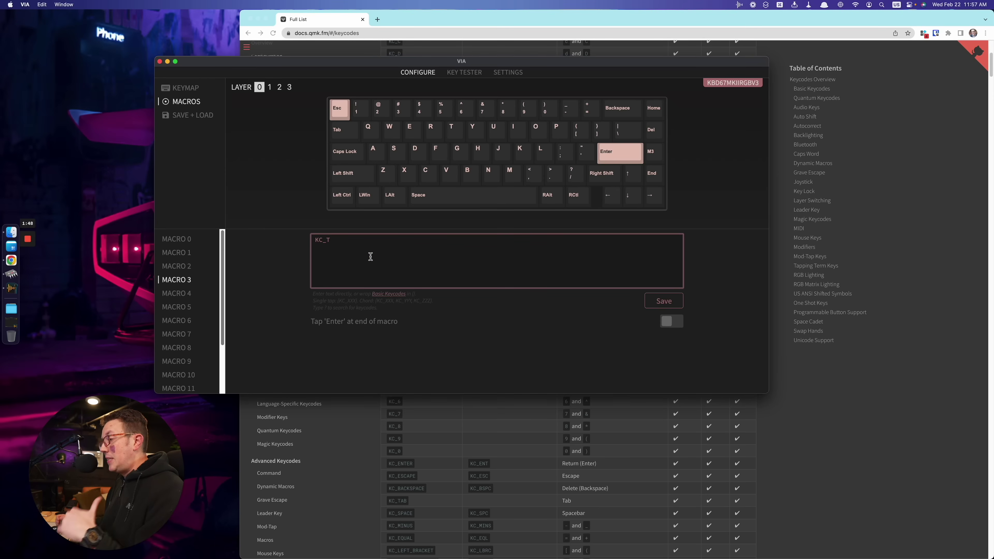
click(653, 301)
click(361, 436)
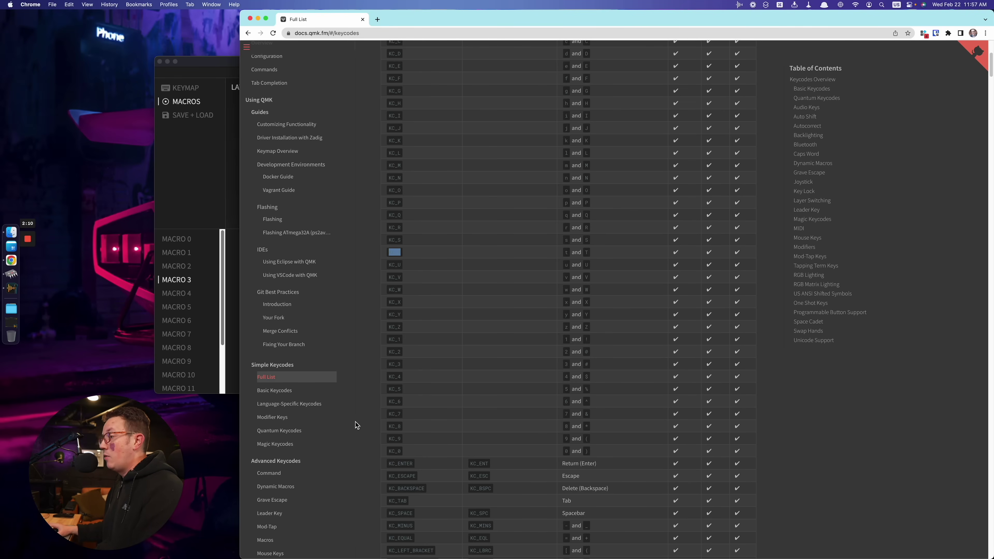
- Test the M3 key in asdf.txt, which types KC_T literally, then return to VIA
click(205, 213)
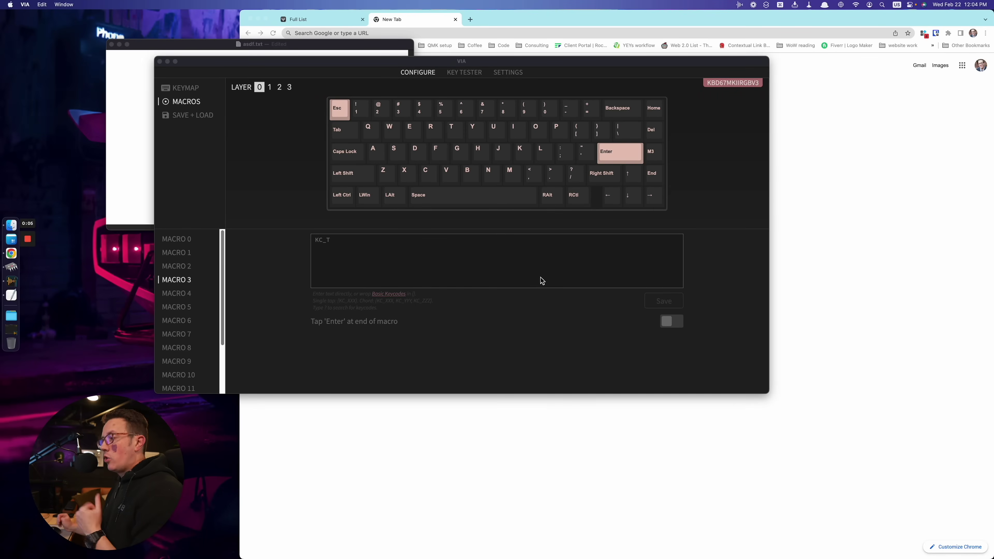
click(541, 280)
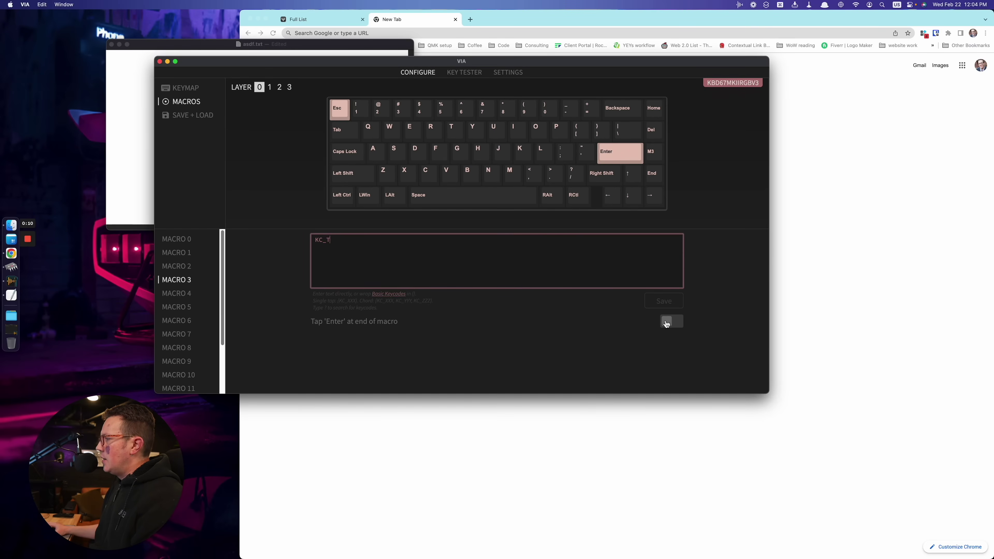
click(127, 128)
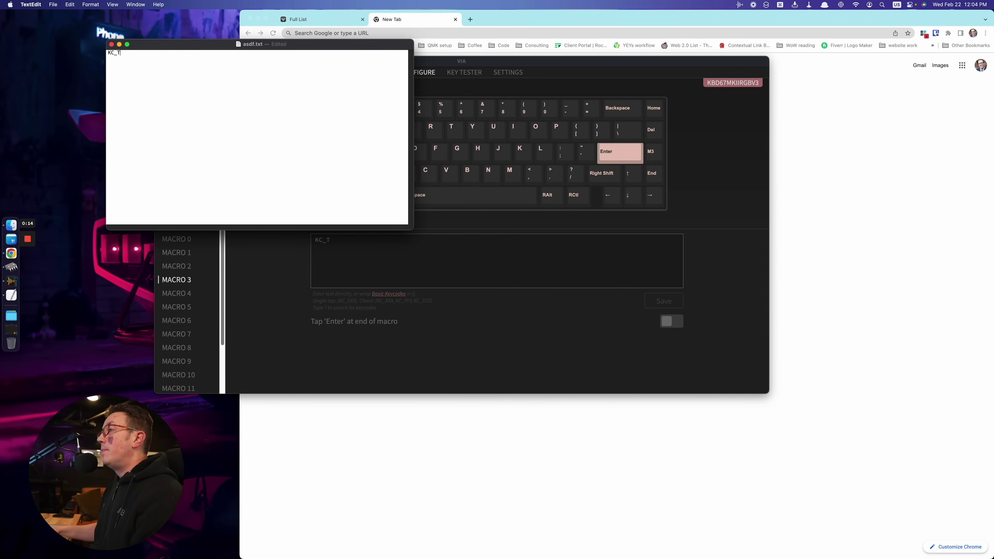
text(KC_TKC_TKC_T)
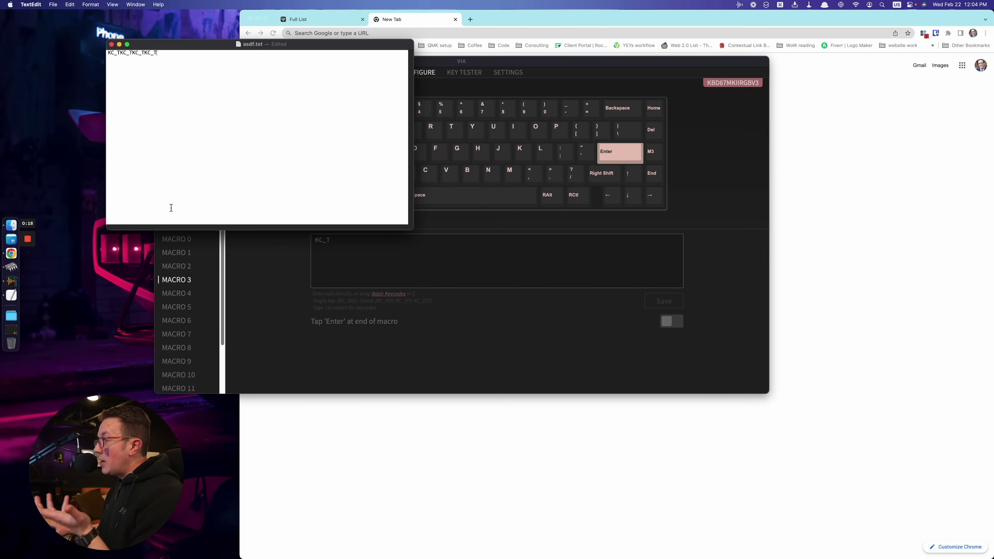
click(363, 257)
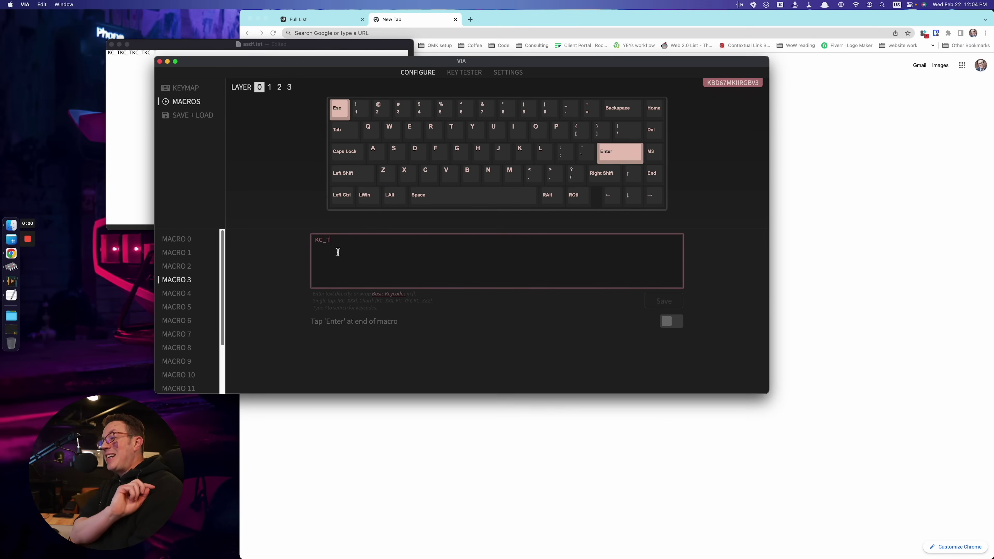
- Change the M3 macro to 't', save it, and test it in the cleared note to get tttttt
key(super+a)
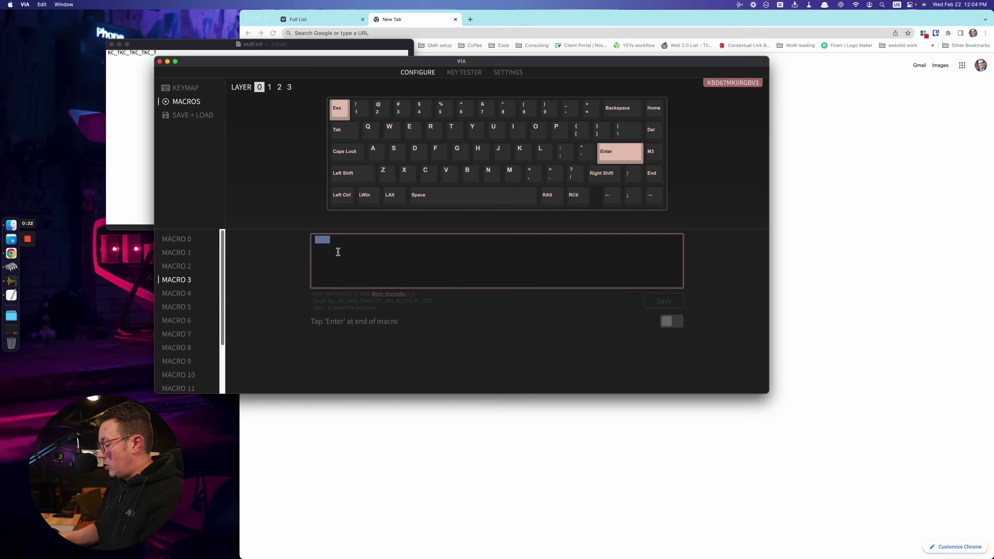
text(t)
click(656, 302)
click(133, 145)
key(super+a)
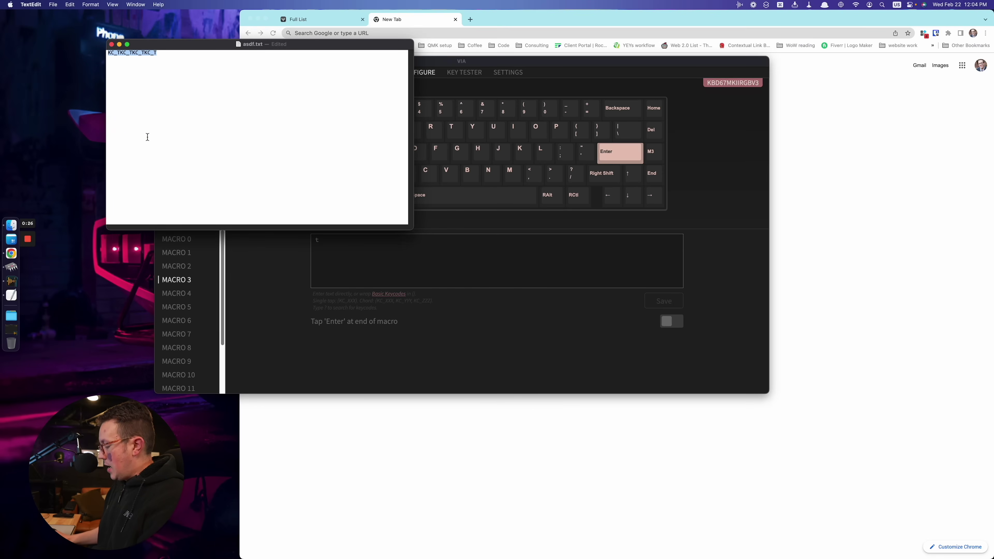
key(BackSpace)
text(tttttt)
- Replace the M3 macro text with 'scrumdiddlyumpcious' and save it
click(393, 261)
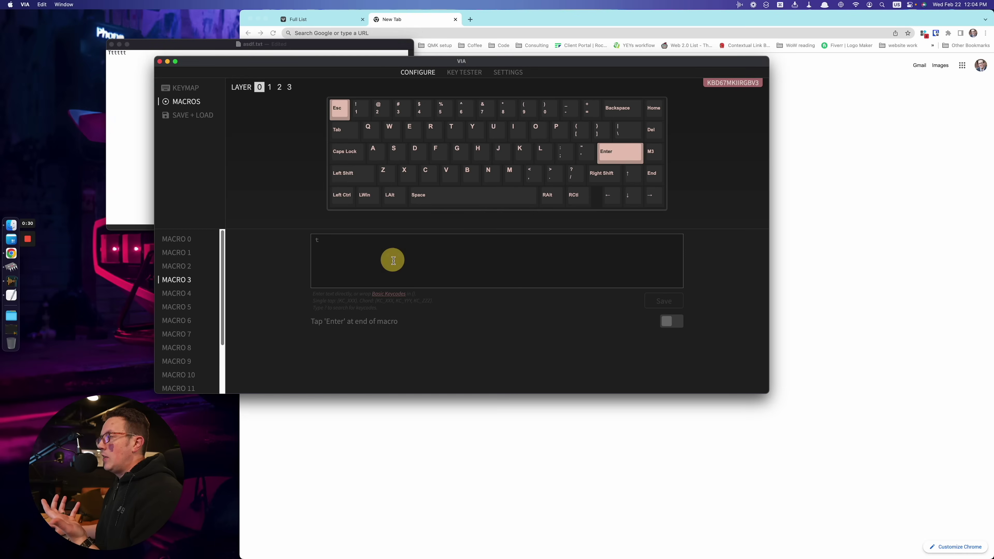
key(super+a)
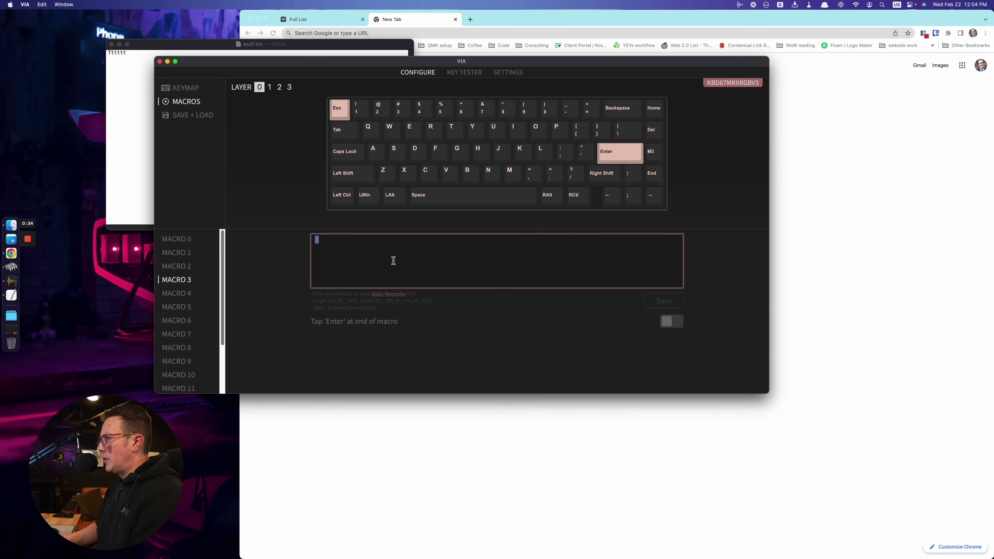
text(scrumdiddlyumpcious)
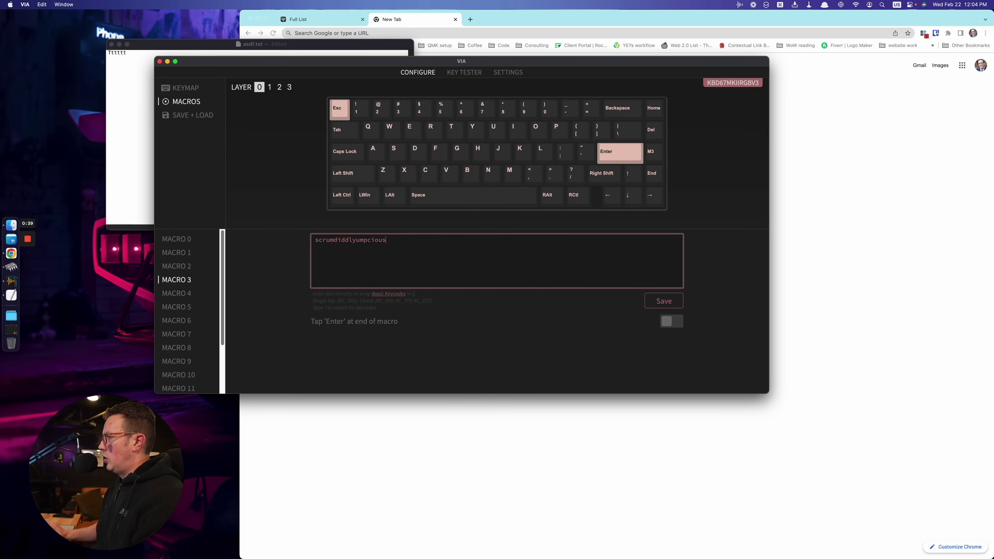
key(super+a)
click(453, 269)
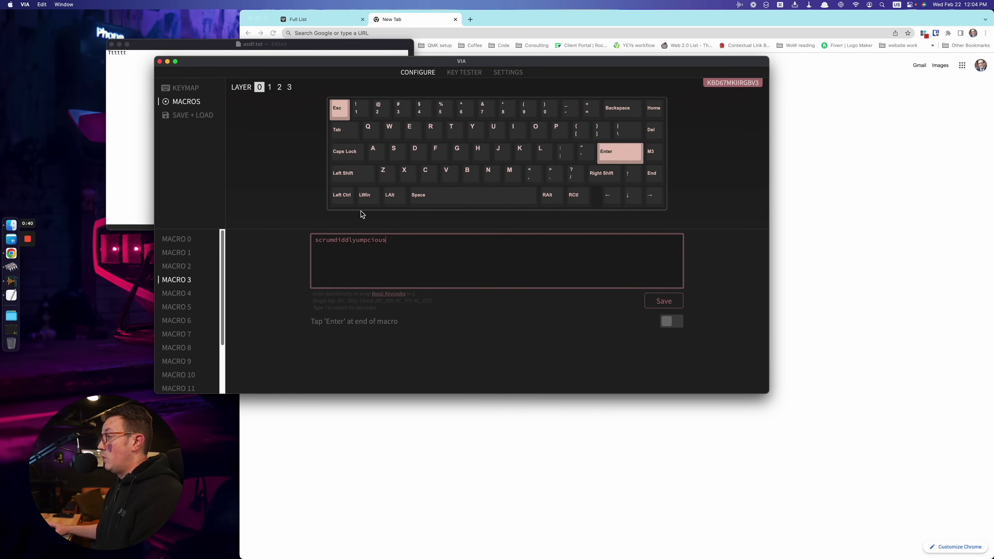
click(669, 302)
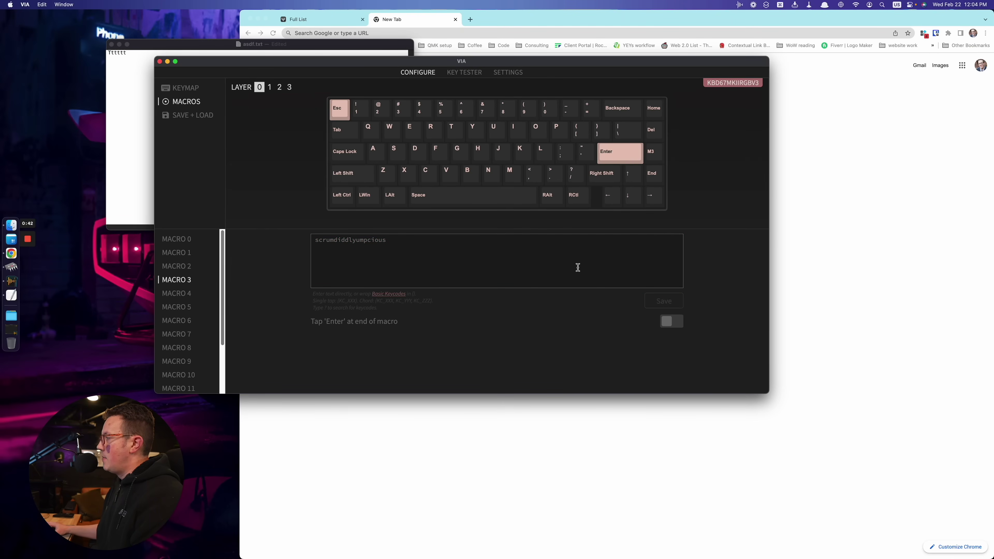
- Clear asdf.txt and test M3, which types 'scrumdiddlyumpcious'
click(130, 159)
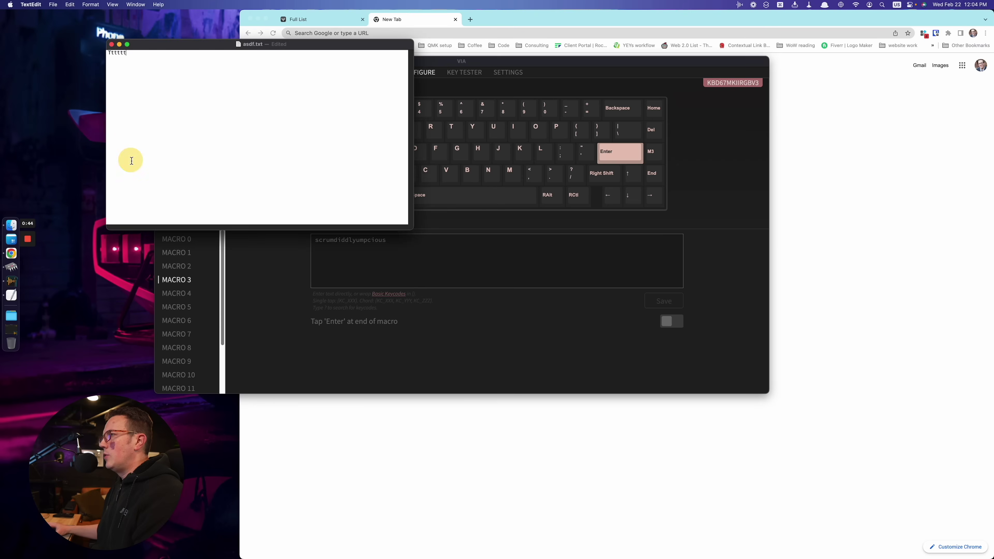
key(super+a)
key(BackSpace)
text(scrumdiddlyumpcious)
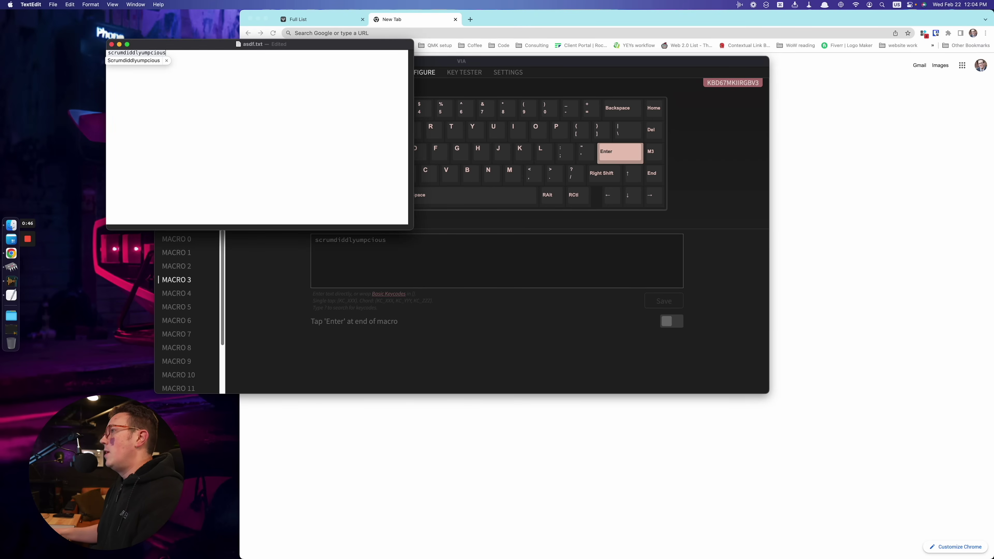
- Append ', I really love this word.' to the M3 macro text and save
click(377, 257)
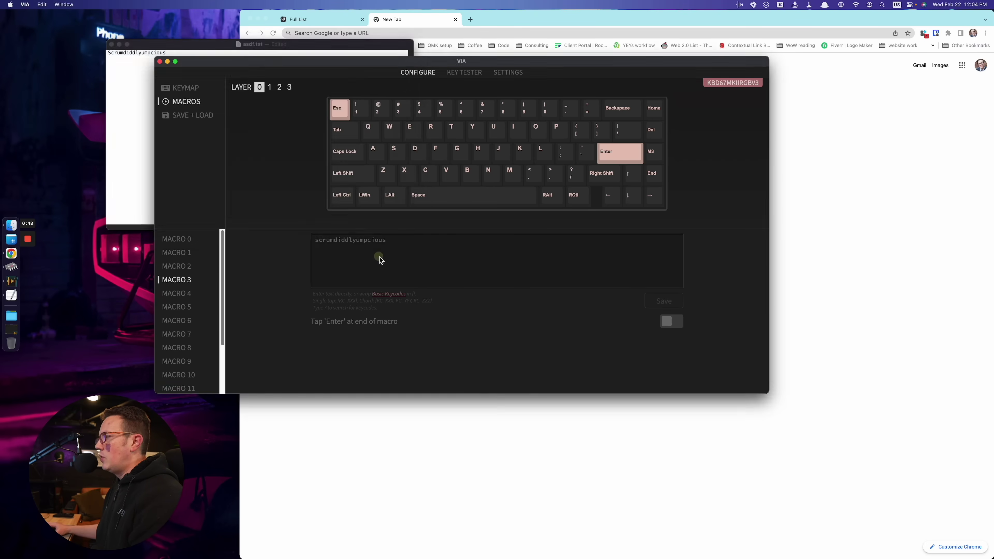
click(401, 247)
text(, )
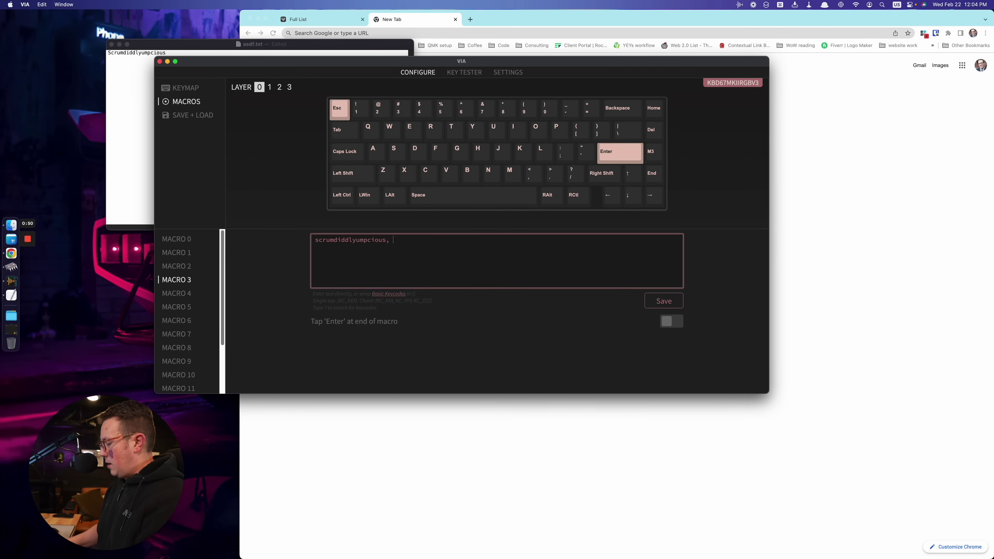
text(I really love this word.)
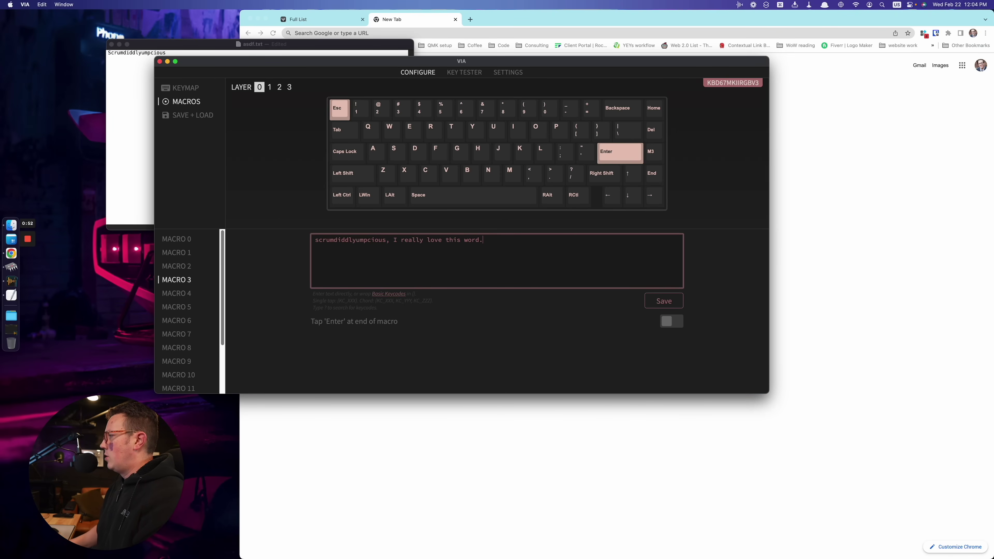
click(663, 300)
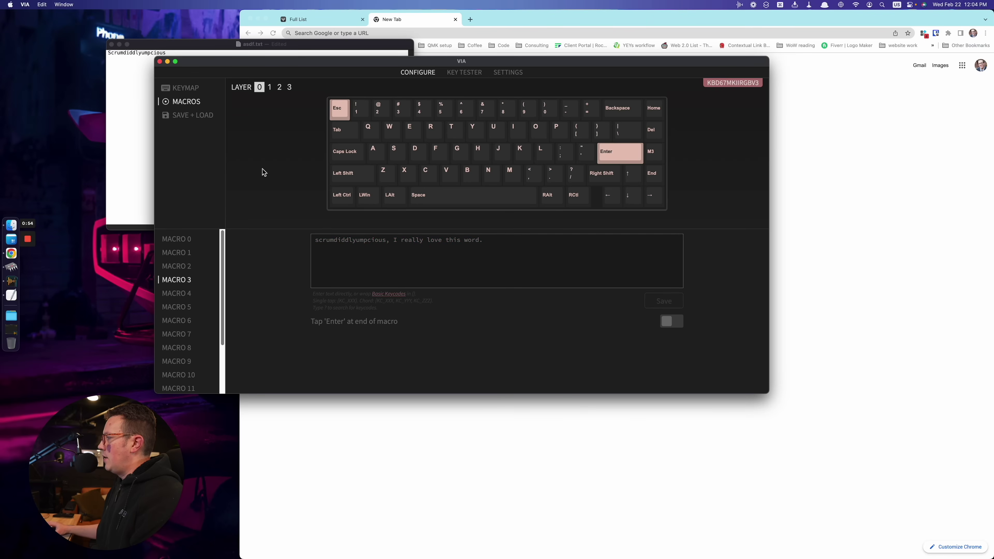
- Clear the note and test M3 again, producing the full sentence
click(144, 132)
key(super+a)
key(BackSpace)
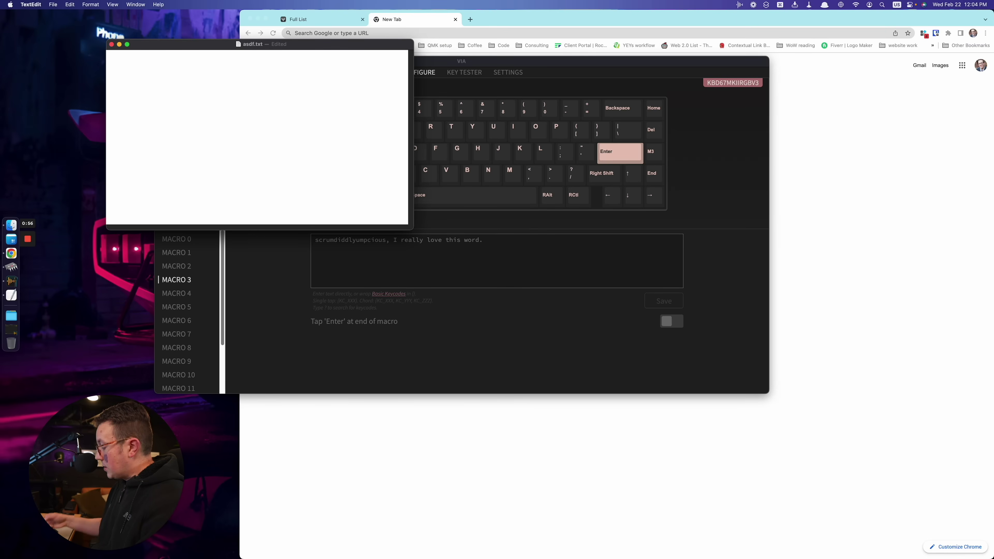
text(Scrumdiddlyumpcious, I really love this word.)
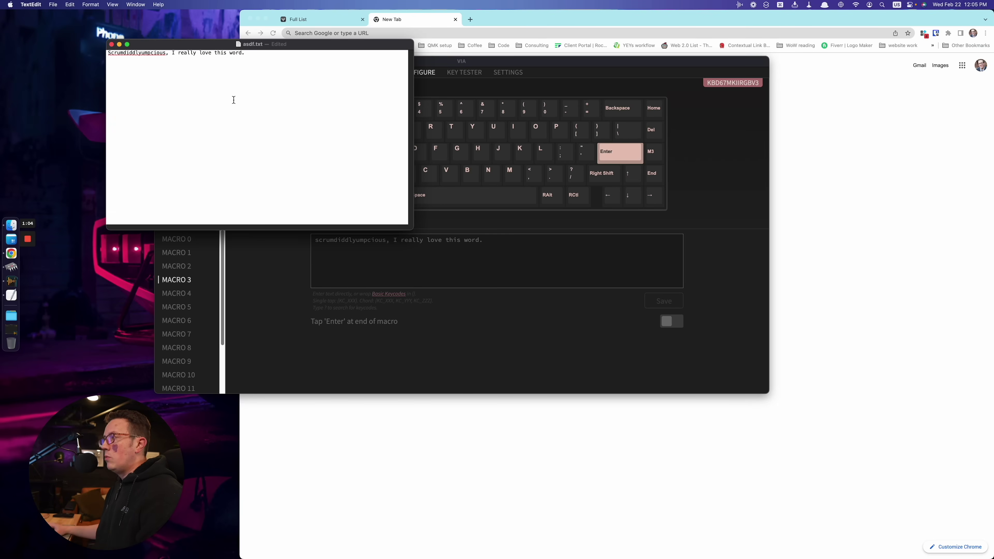
- Empty the asdf.txt note and delete the whole M3 macro text in VIA
key(super+a)
key(BackSpace)
click(338, 267)
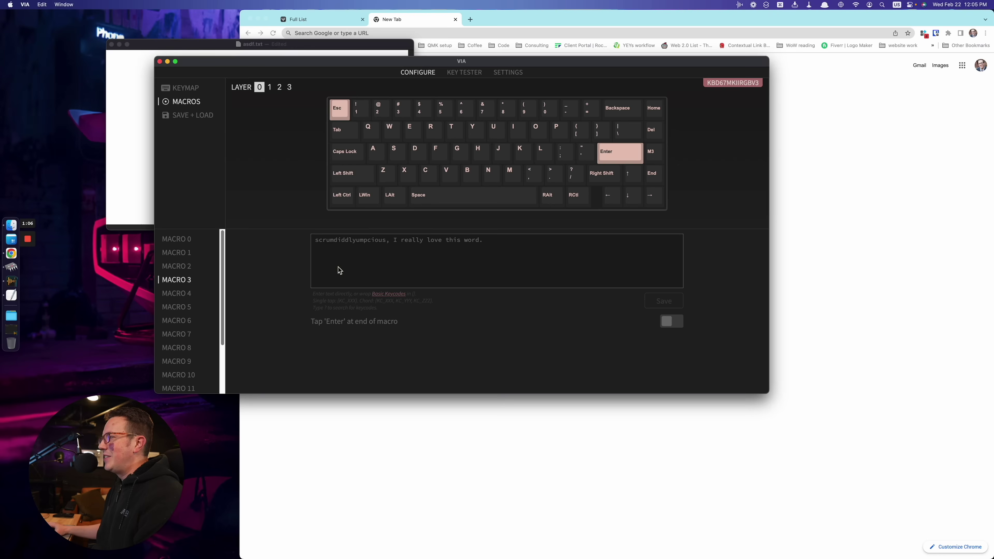
triple_click(338, 267)
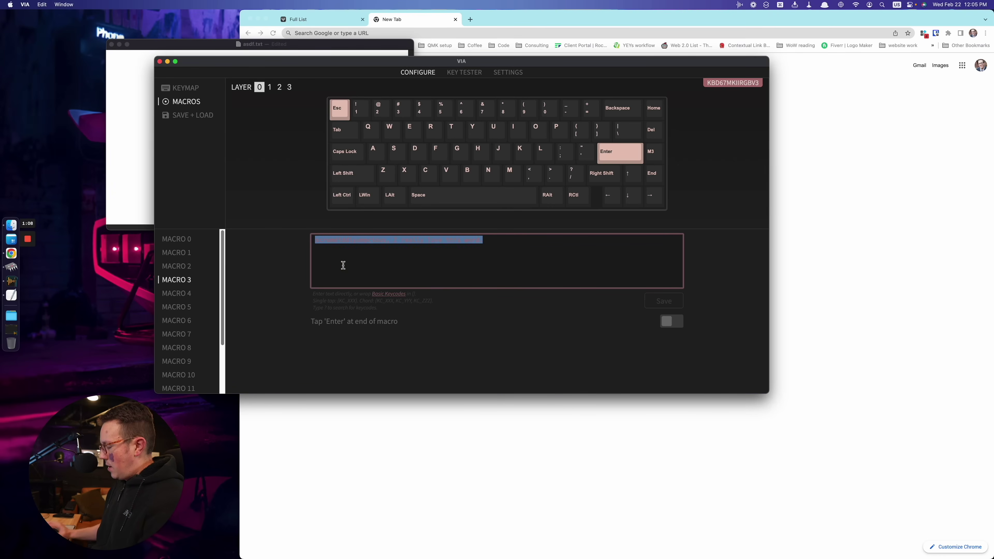
key(BackSpace)
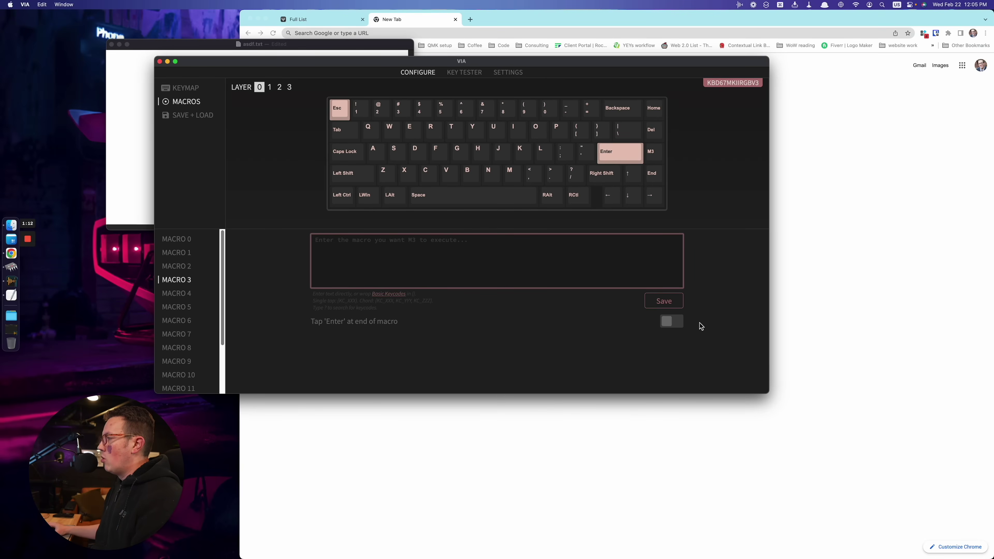
- Close Chrome's empty New Tab, then open and close a Gmail tab
click(804, 262)
key(ctrl+shift+Tab)
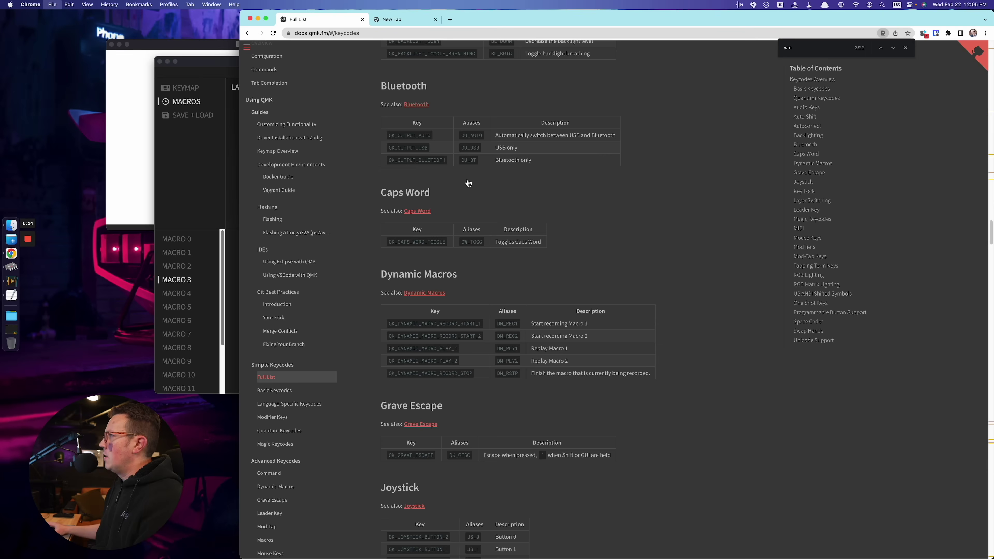
key(ctrl+Tab)
key(super+w)
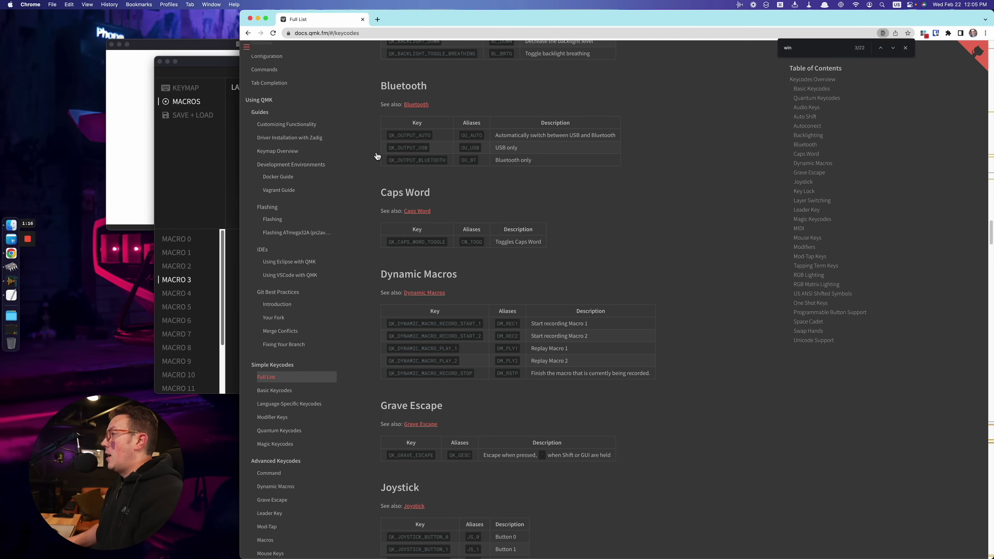
key(super+t)
text(gm)
key(Return)
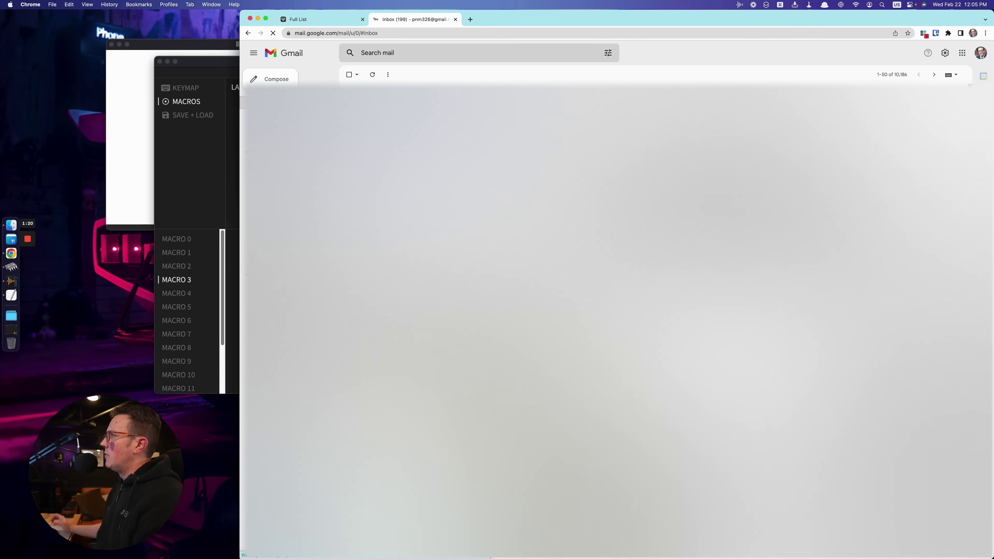
key(super+w)
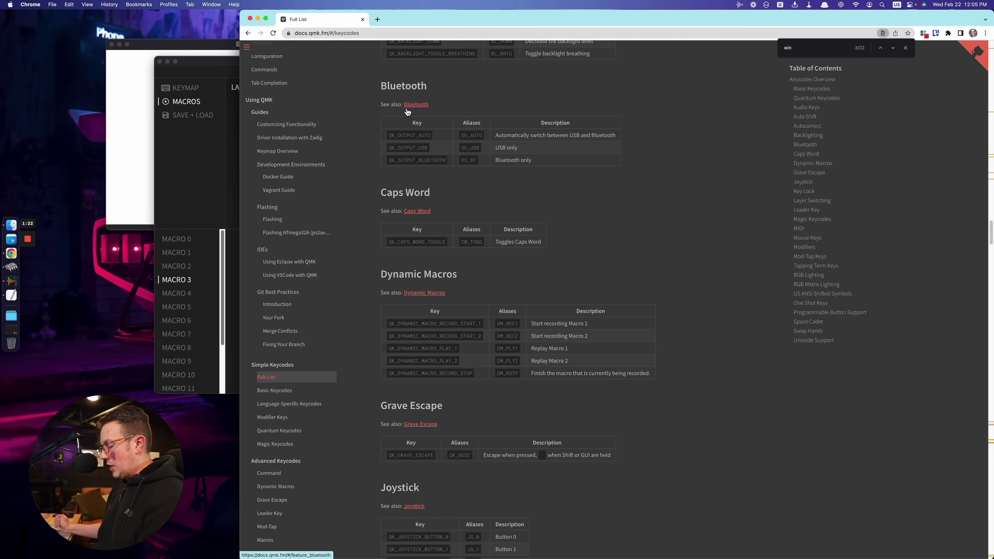
- Focus the empty M3 macro box and review the Basic Keycodes on the QMK page
click(191, 179)
click(366, 280)
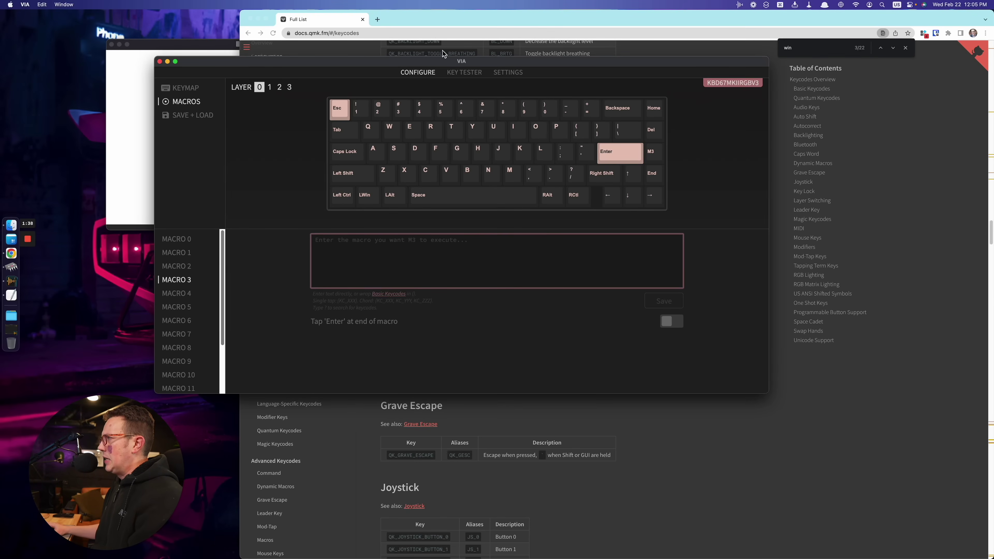
click(474, 407)
scroll(462, 373, up, 15)
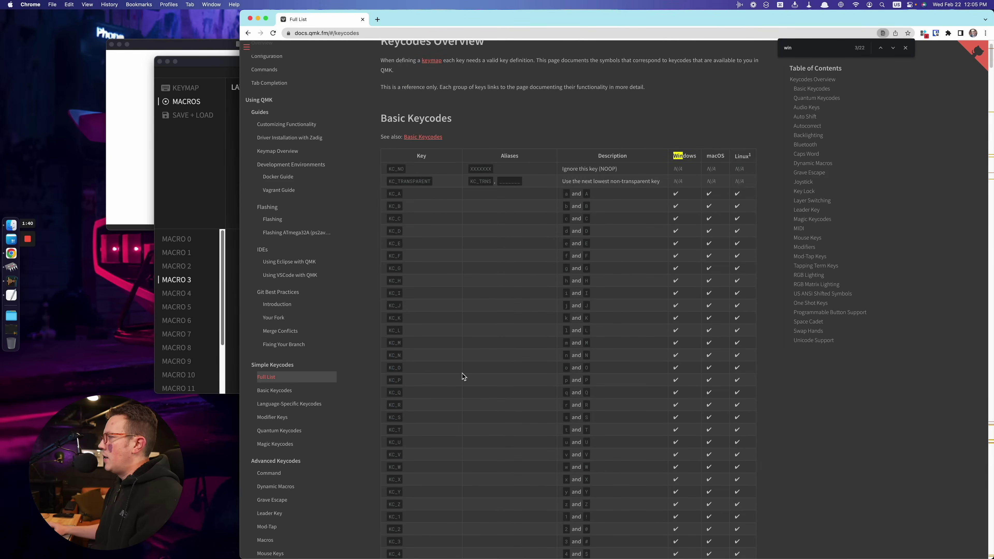
scroll(462, 374, down, 10)
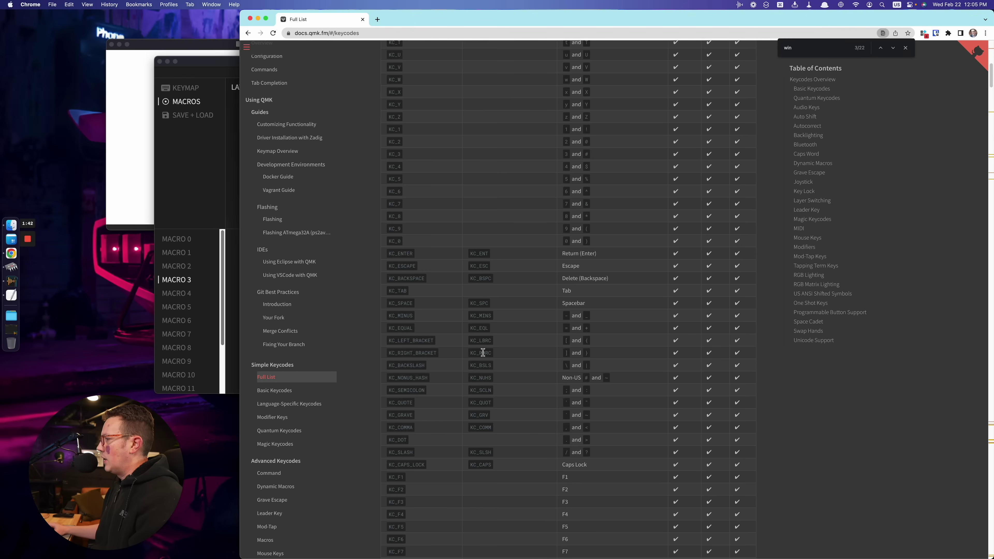
click(217, 204)
- Enter {KC_LALT} in macro 3 using the Left Alt autocomplete, and save it
click(367, 251)
text({)
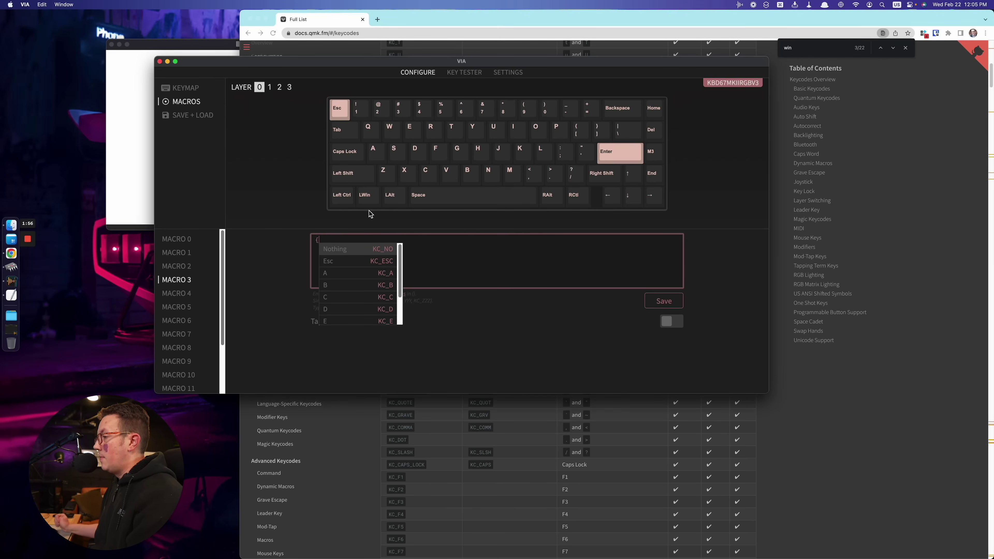
text(al)
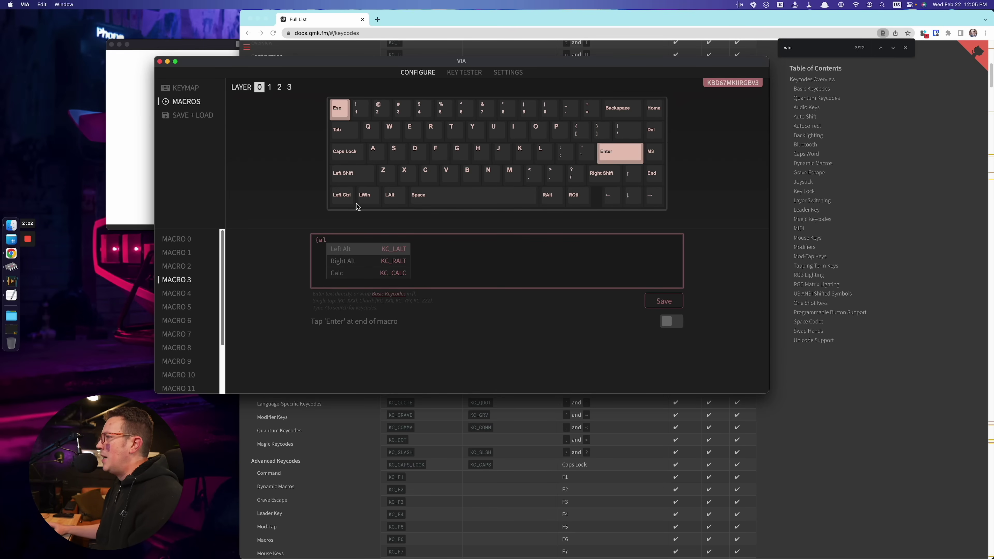
click(377, 255)
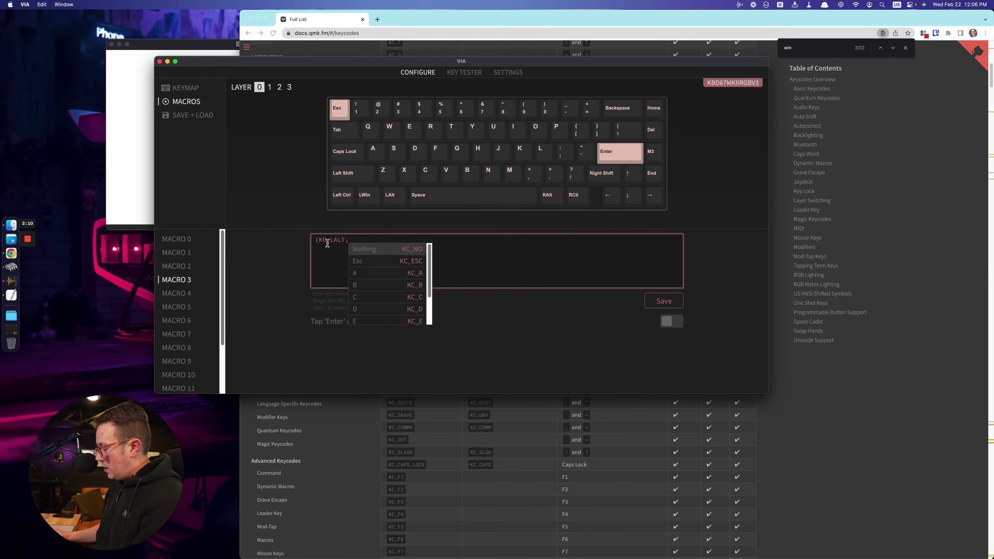
key(BackSpace)
text(})
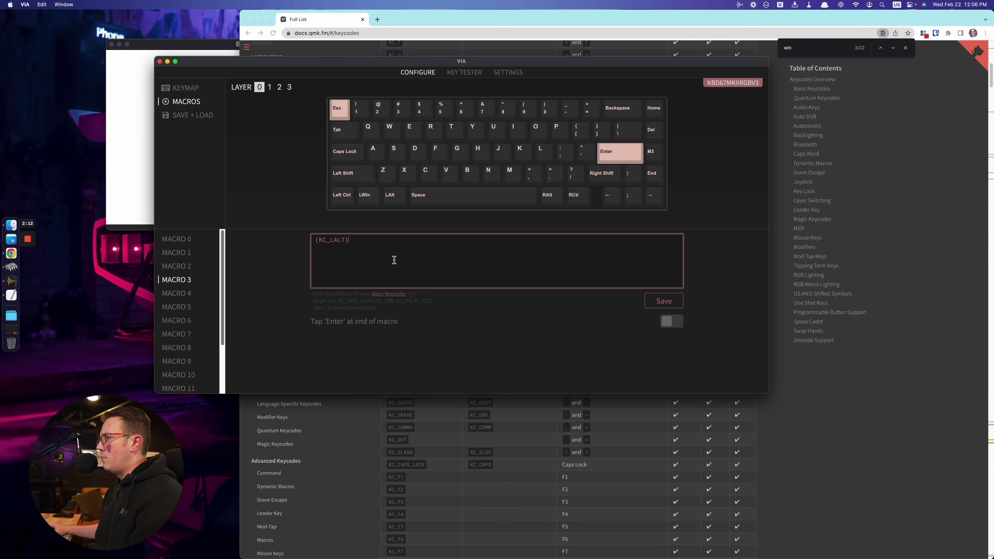
click(366, 257)
click(662, 298)
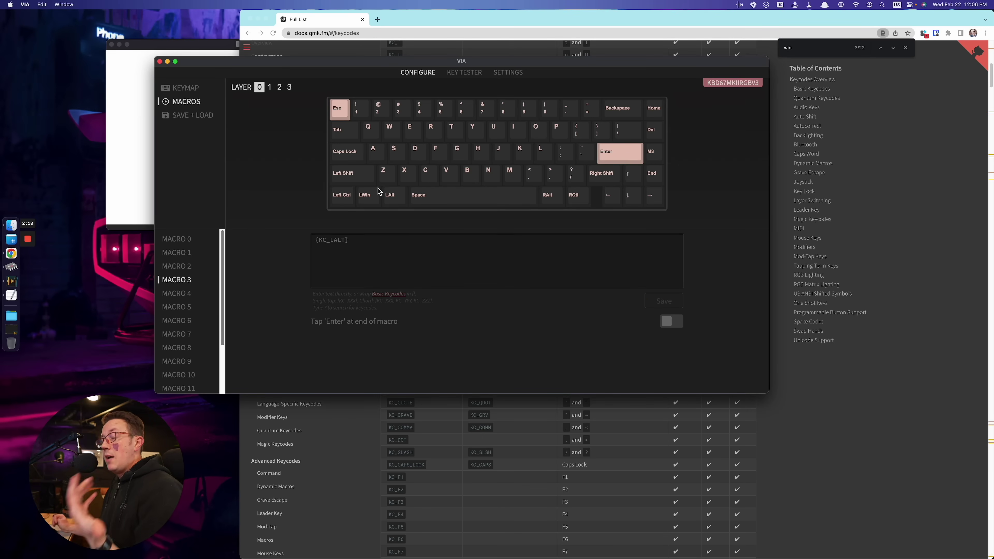
- Add KC_T to macro 3 so it reads {KC_LALT,KC_T}, and save it
click(412, 257)
key(Left)
text(,t)
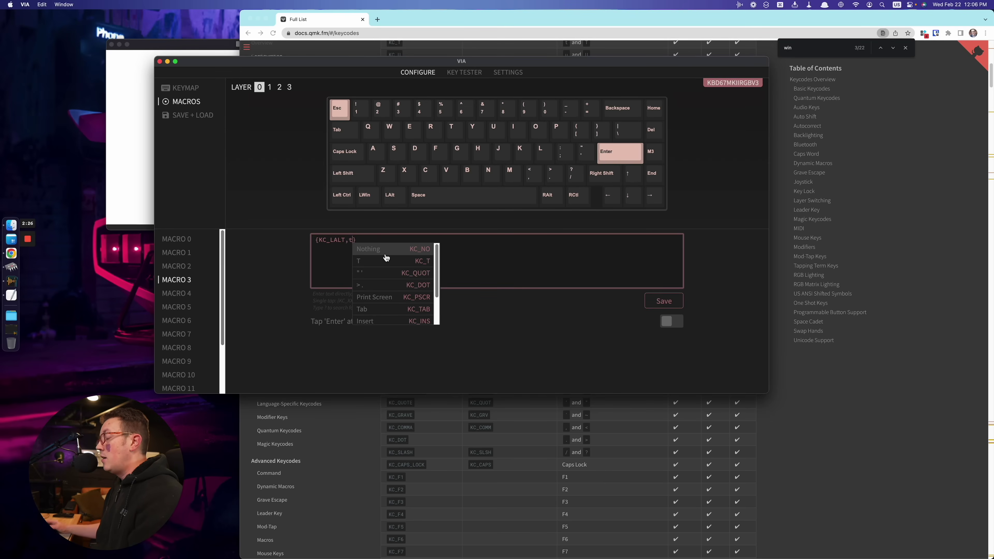
click(371, 267)
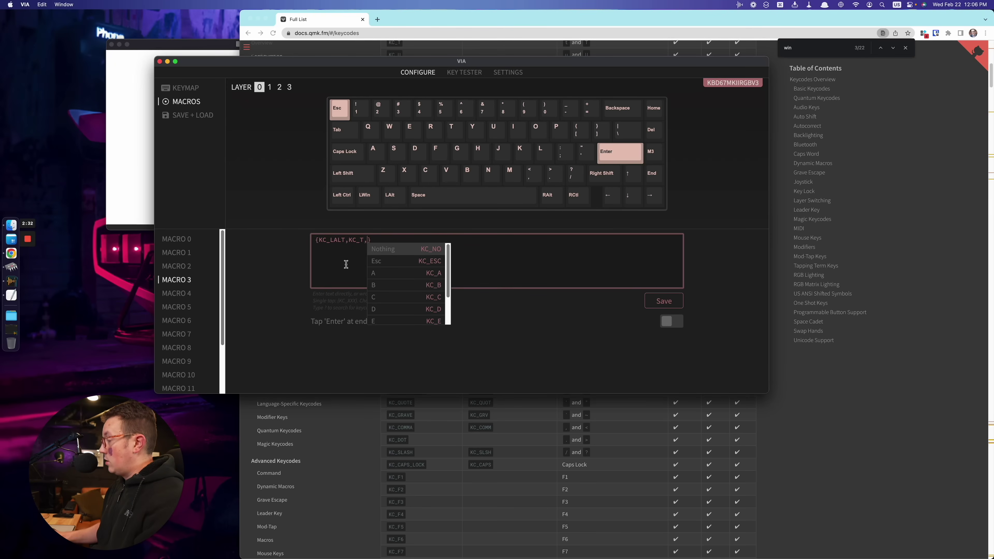
key(BackSpace)
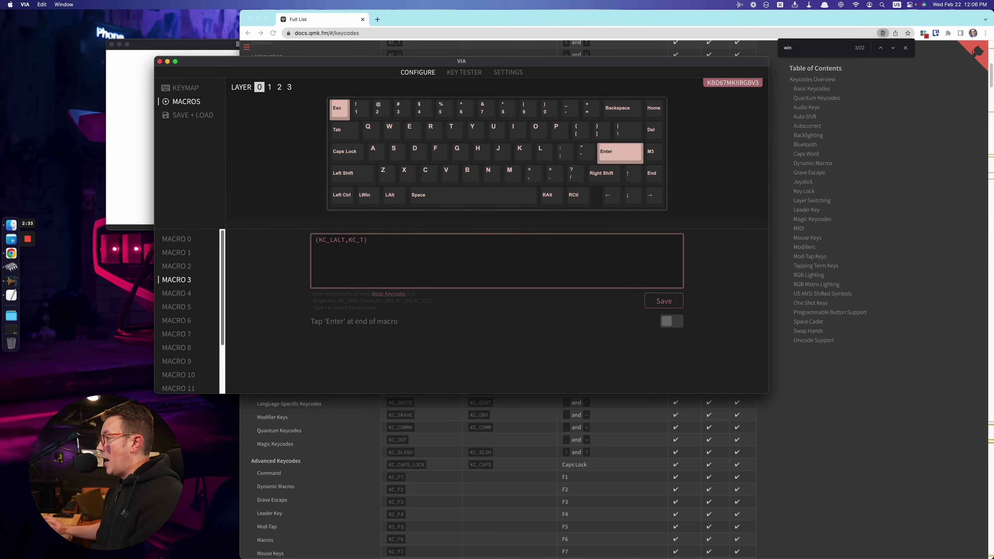
click(668, 303)
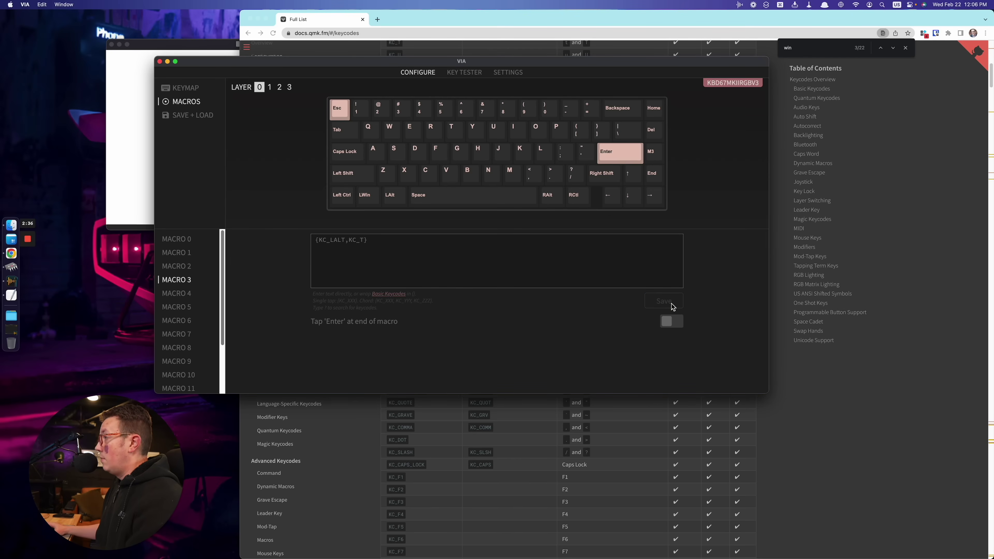
- Run macro 3 twice in Chrome to open new tabs
click(878, 428)
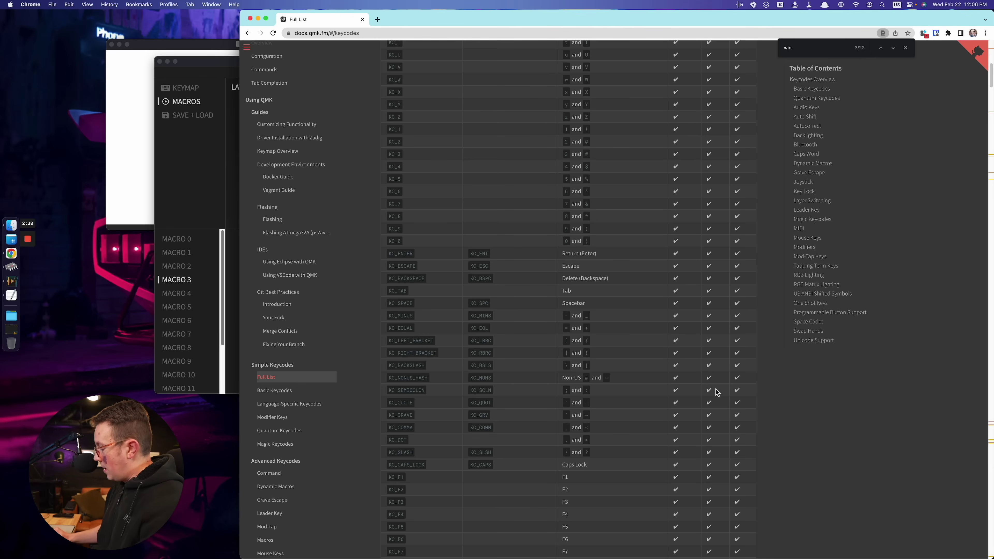
key(super+t)
key(super+t)
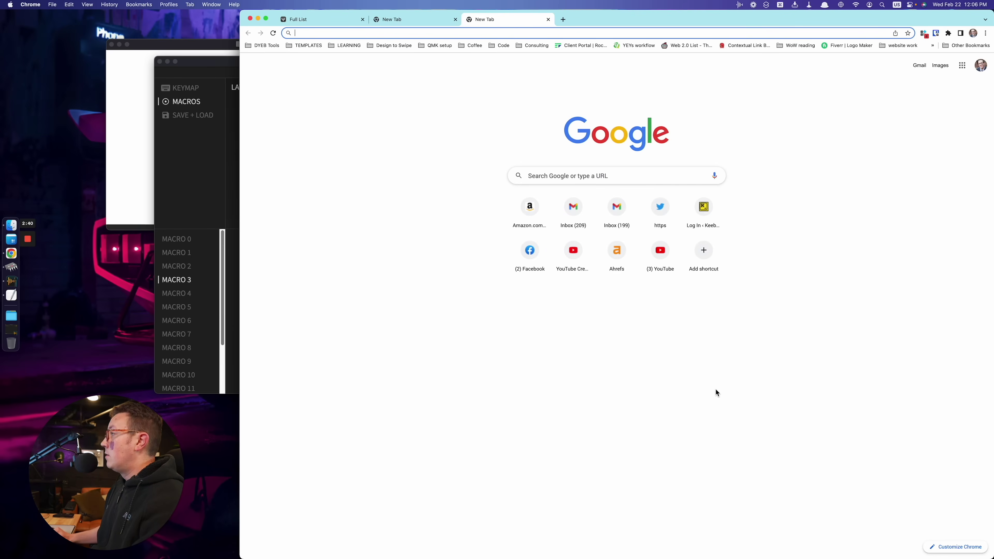
key(super+t)
key(super+t)
key(super+t)
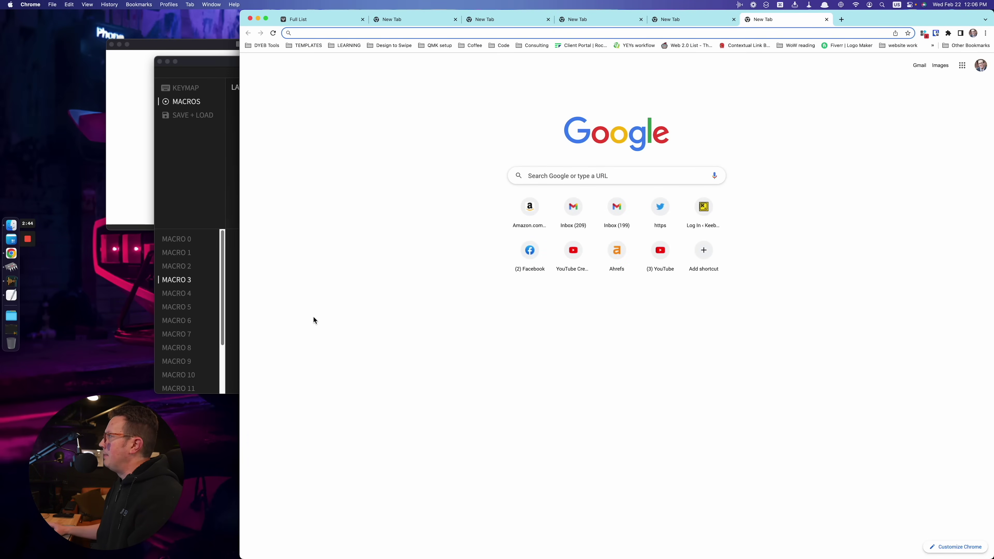
- Add gmail.com after the keycodes in macro 3, fix the typo, and save it
click(198, 207)
click(392, 248)
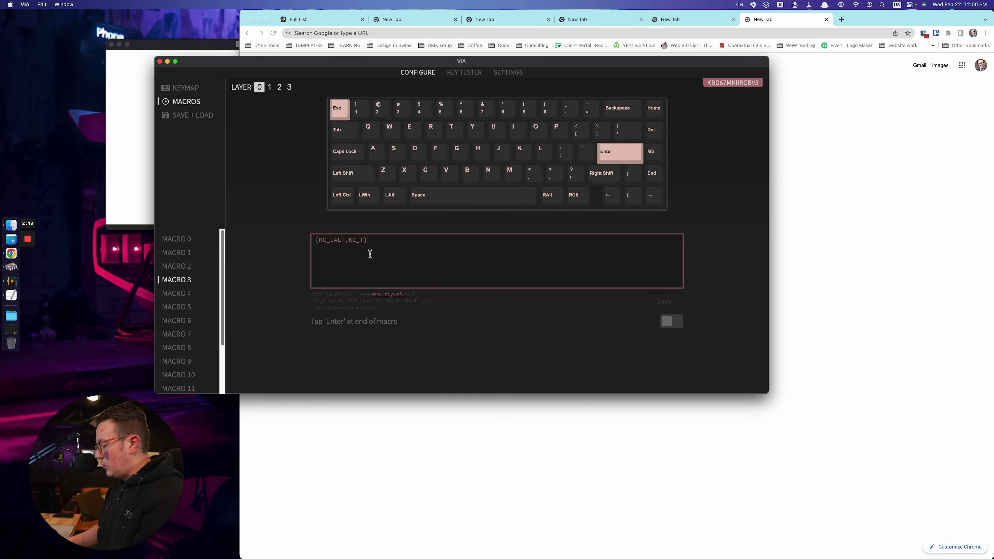
text(gmai)
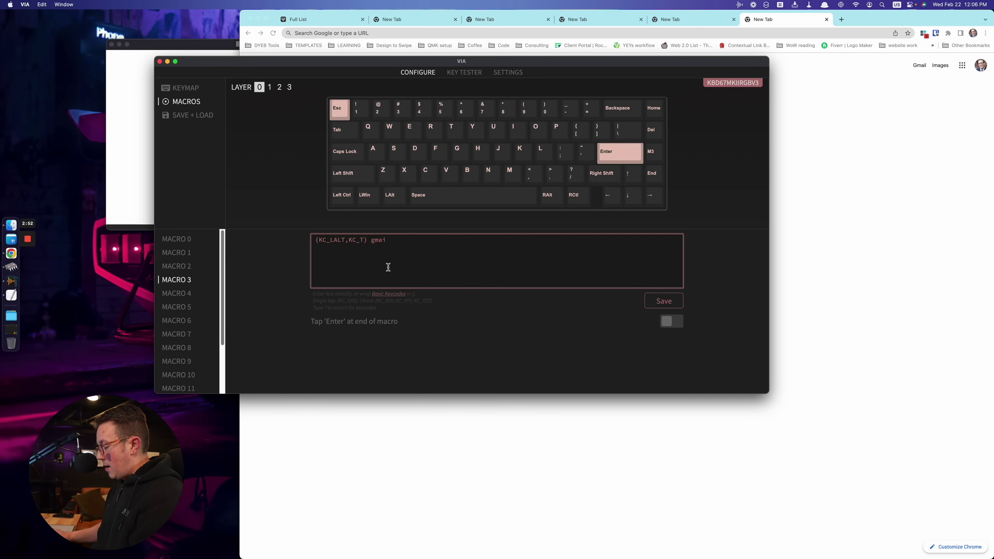
text(l.com)
key(BackSpace)
key(BackSpace)
key(BackSpace)
key(BackSpace)
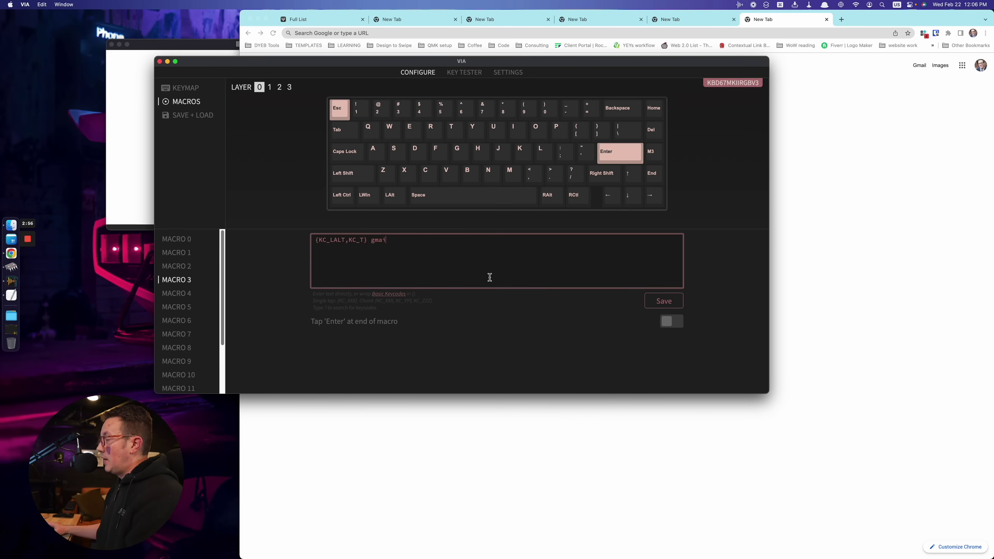
text(l.com)
click(659, 300)
- Test macro 3 in Chrome, which types gmail.com into a new tab
click(820, 260)
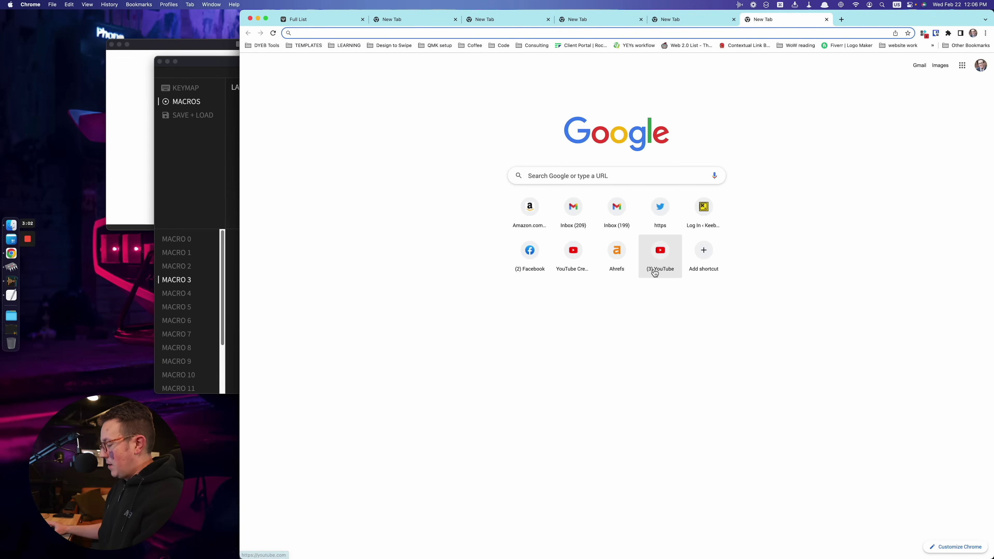
key(super+t)
text(gmail.com)
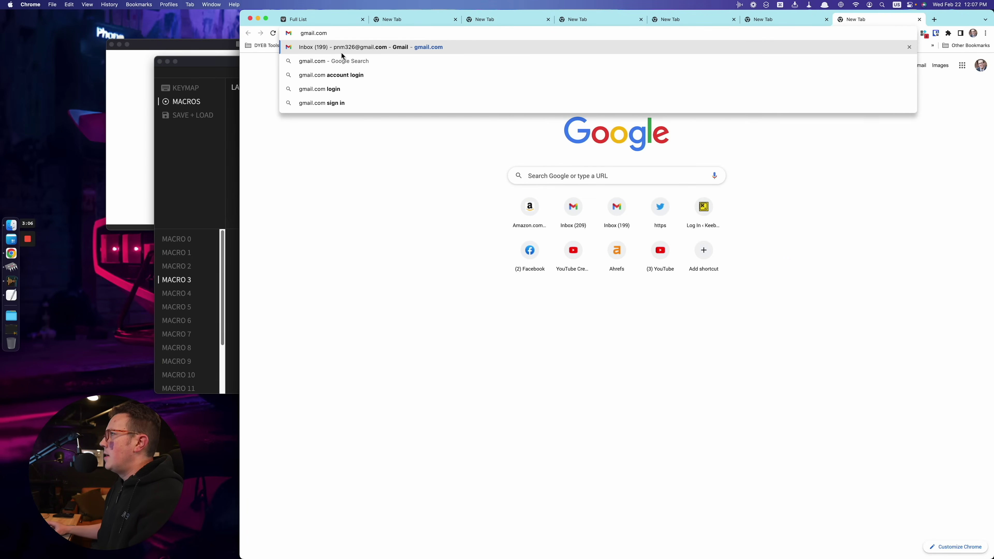
- Append {KC_ENT} to macro 3 and save it
click(206, 175)
click(446, 240)
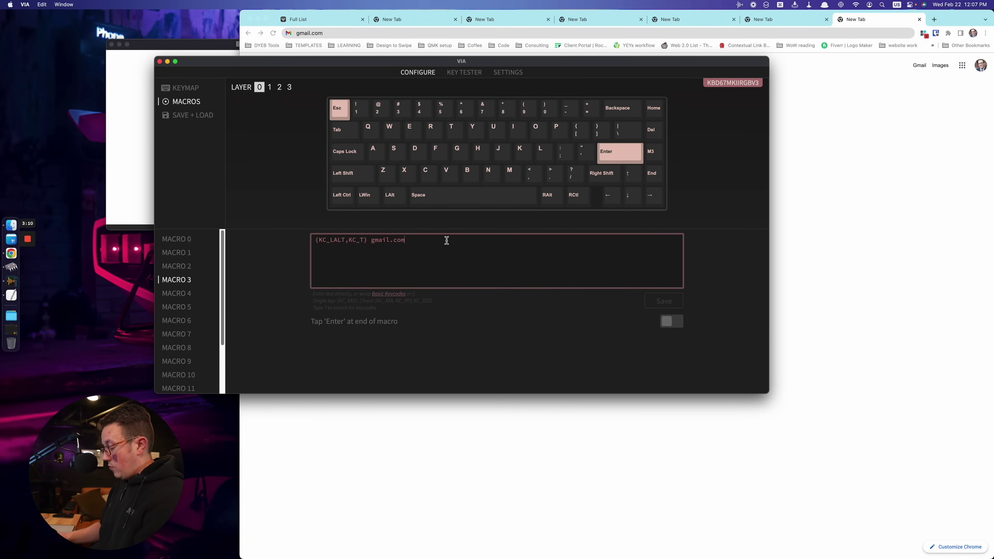
text({ent)
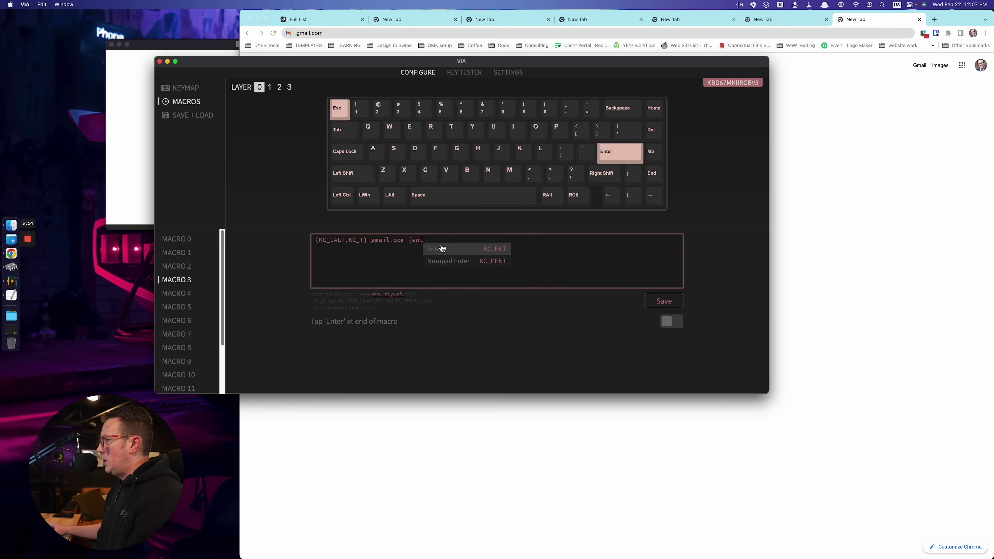
click(438, 250)
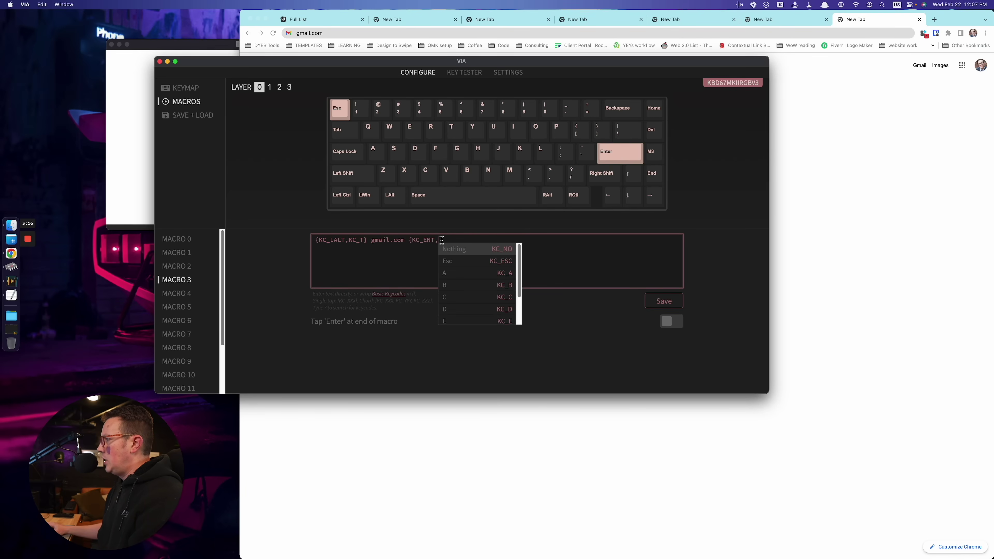
key(BackSpace)
text(})
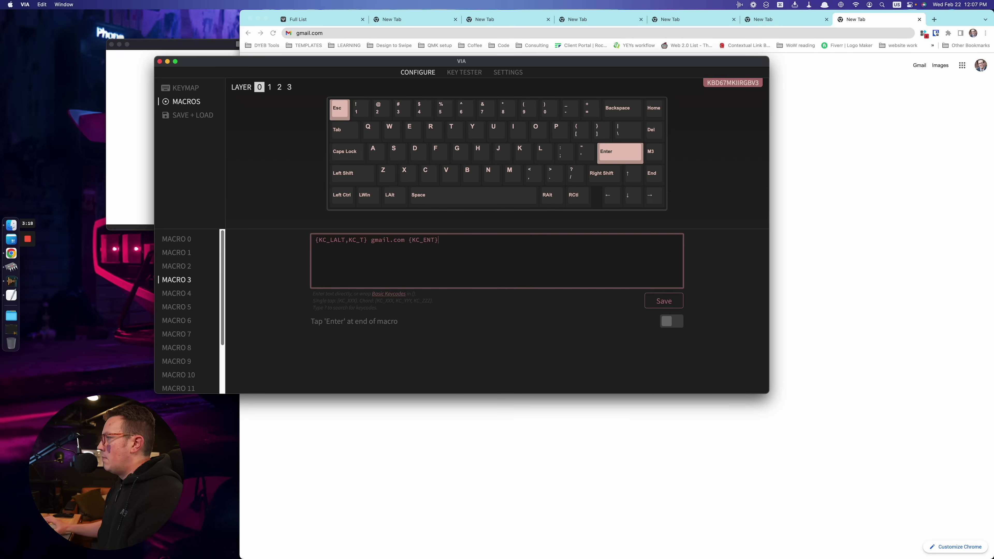
click(665, 300)
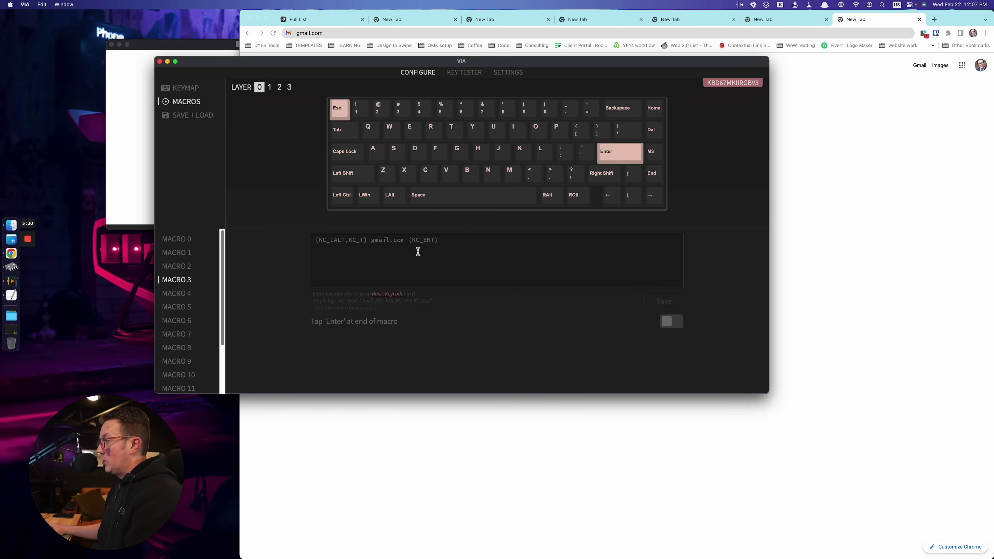
- Replace the {KC_ENT} keycode with the 'Tap Enter at end of macro' option and save
drag(406, 239, 493, 249)
key(BackSpace)
click(666, 304)
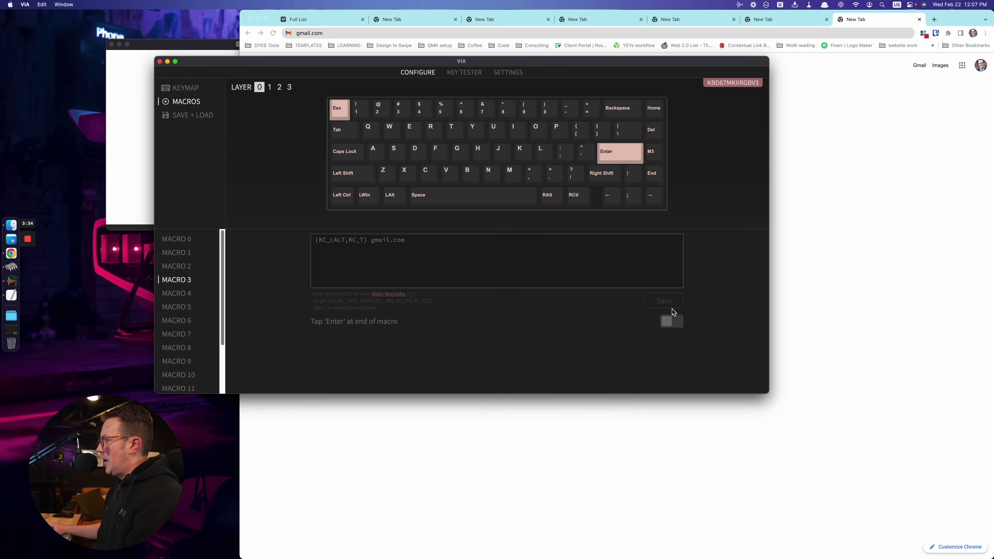
click(673, 322)
click(664, 301)
click(350, 426)
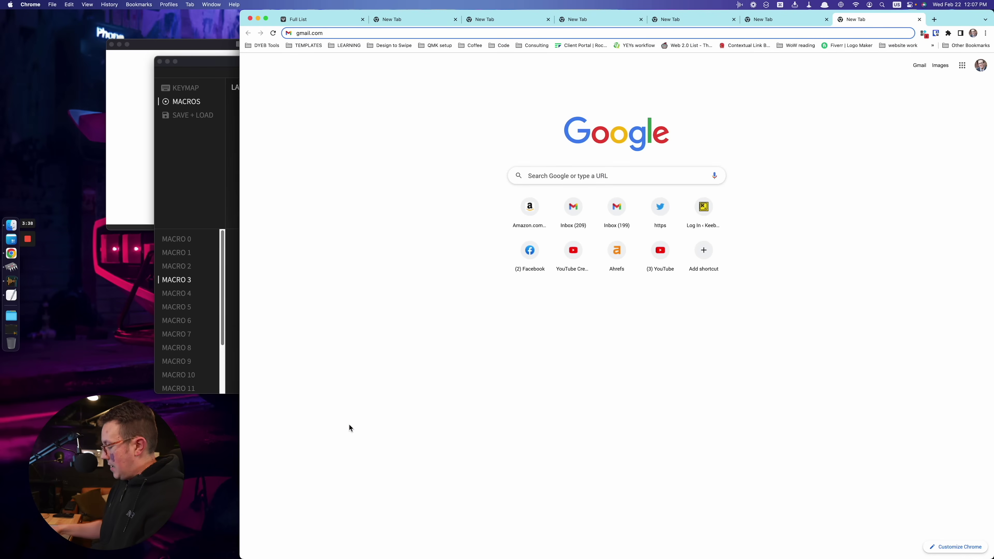
- Test macro 3 to open gmail.com, then search the launcher for 'keyboard ma' and dismiss it
key(alt+Return)
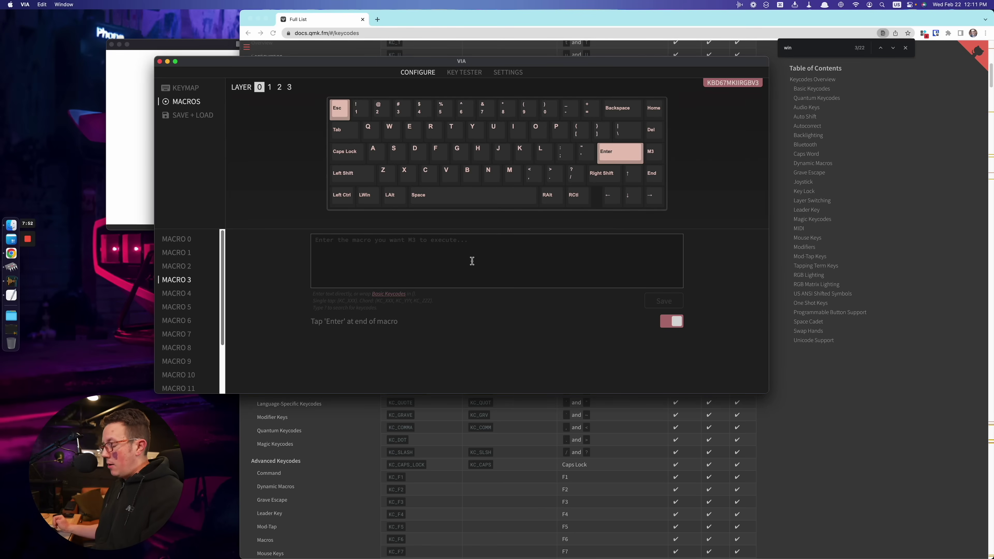
key(alt+space)
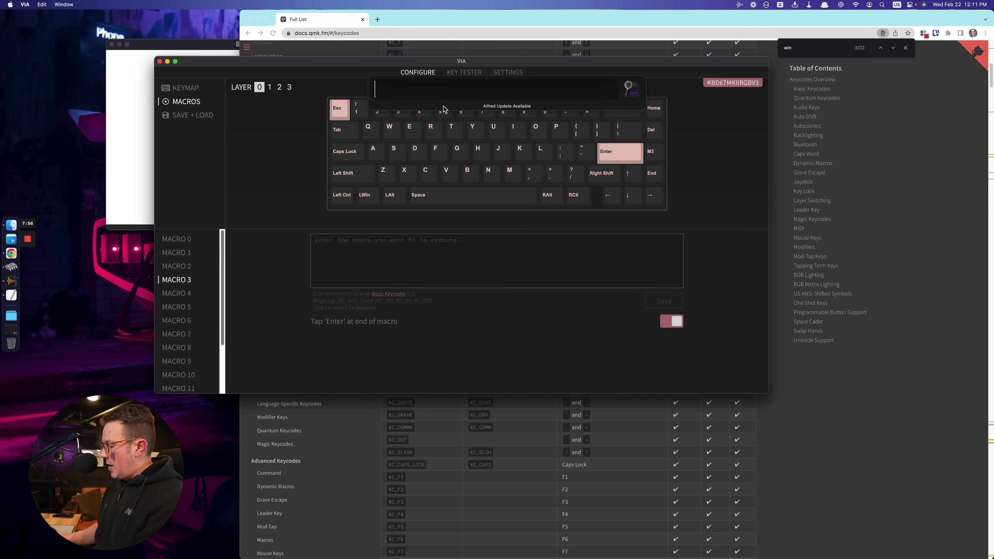
text(key)
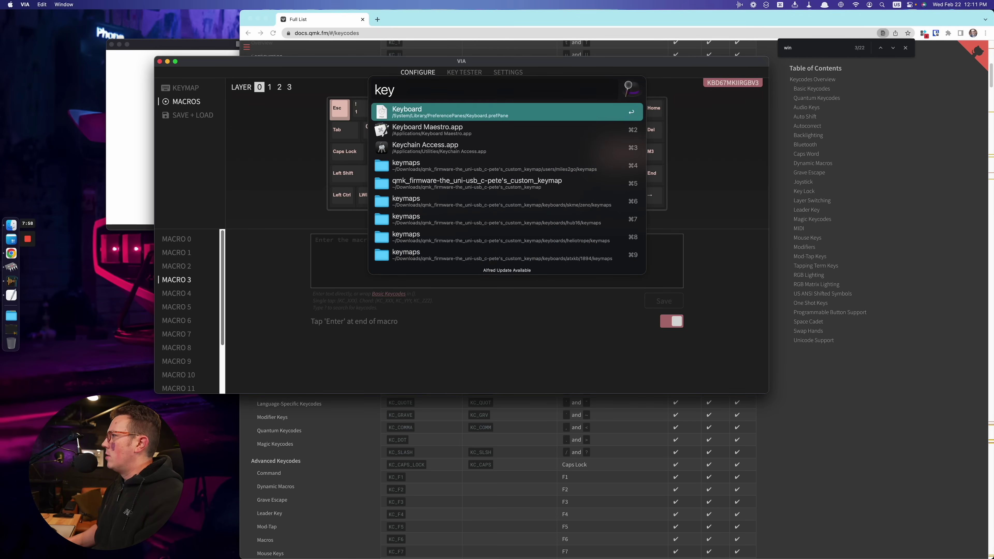
text(board)
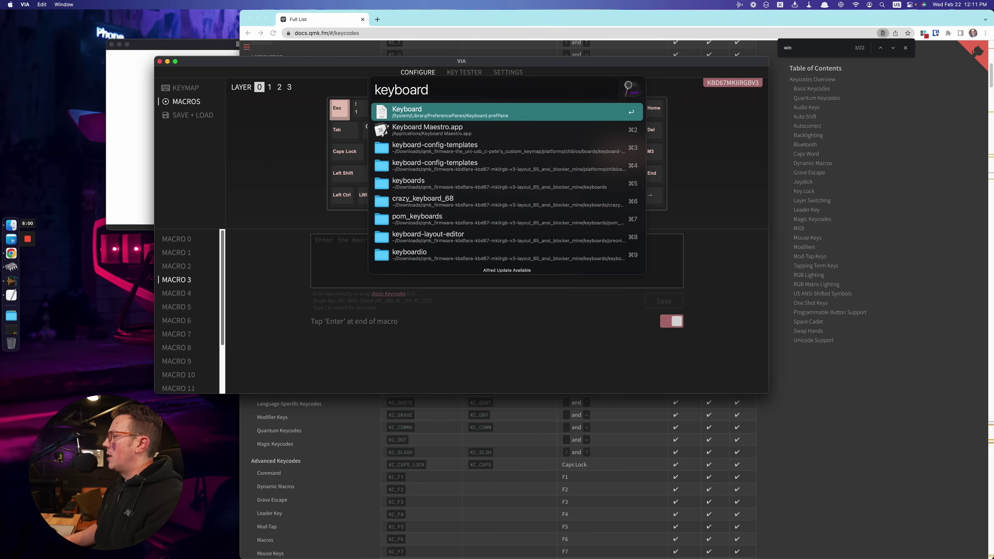
text( ma)
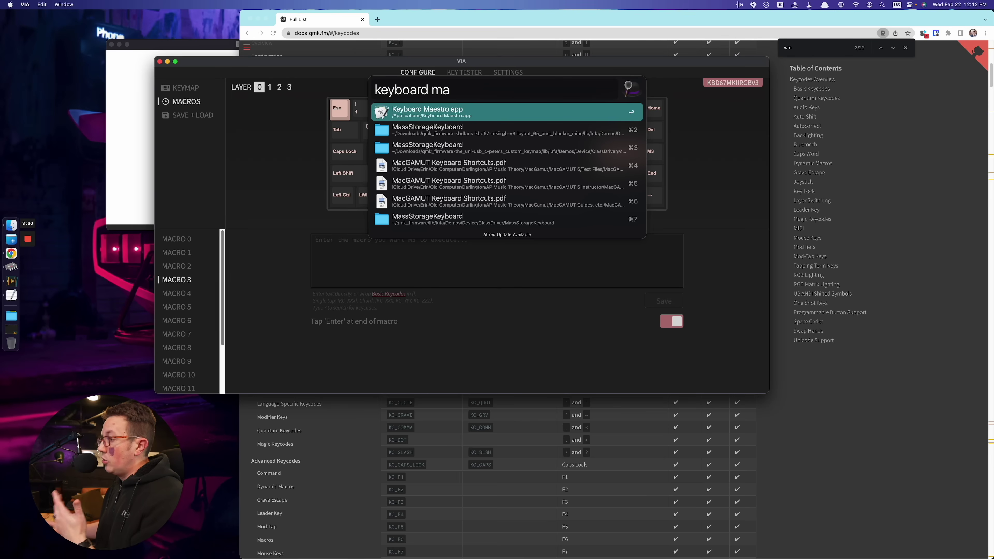
click(362, 280)
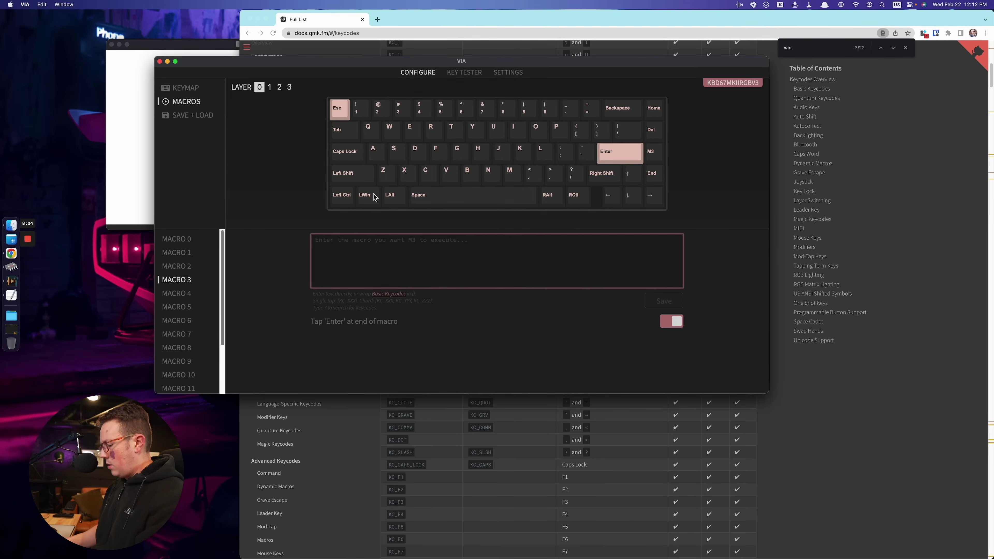
- Set macro M3 to {KC_LGUI,KC_SPC} using keycode autocomplete, and save it
key(alt+space)
key(Escape)
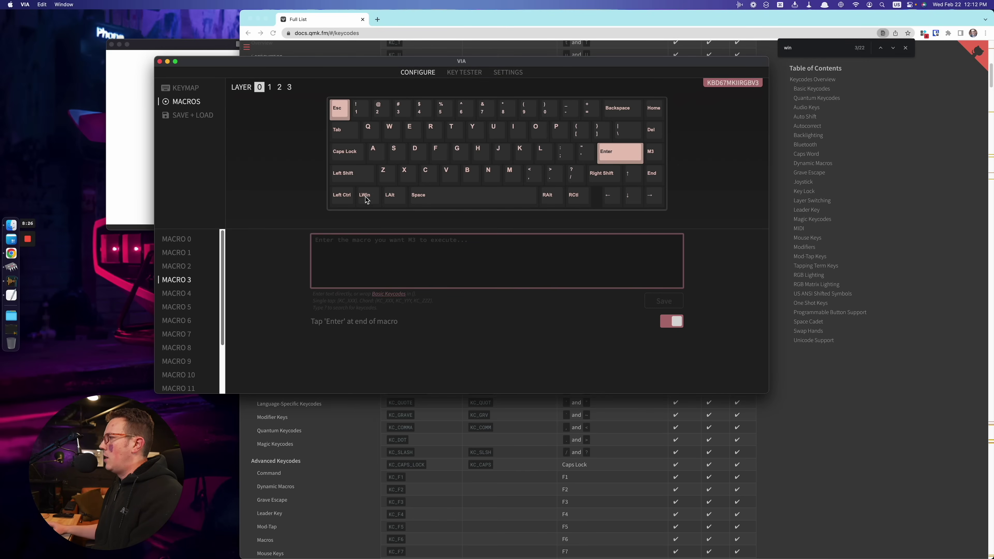
click(360, 252)
text({)
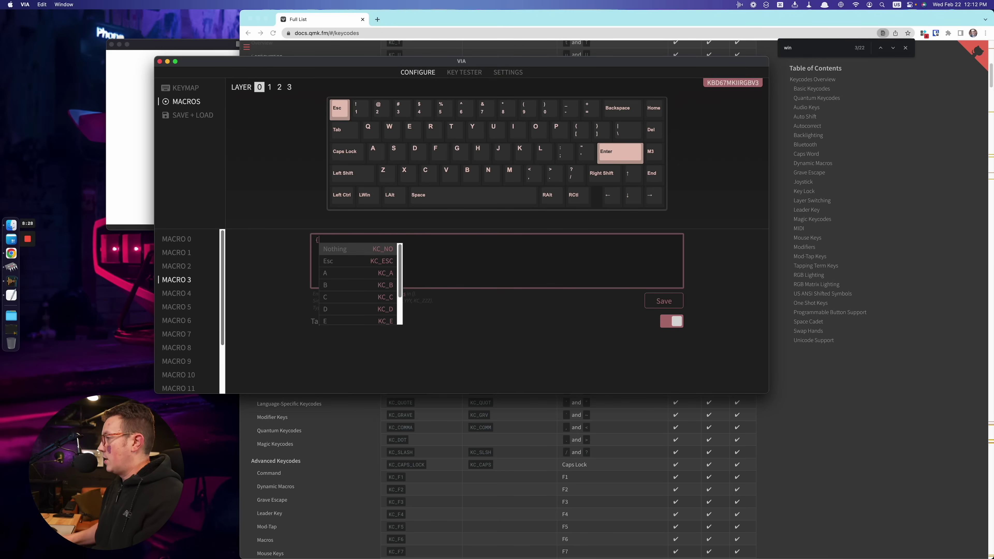
text(win)
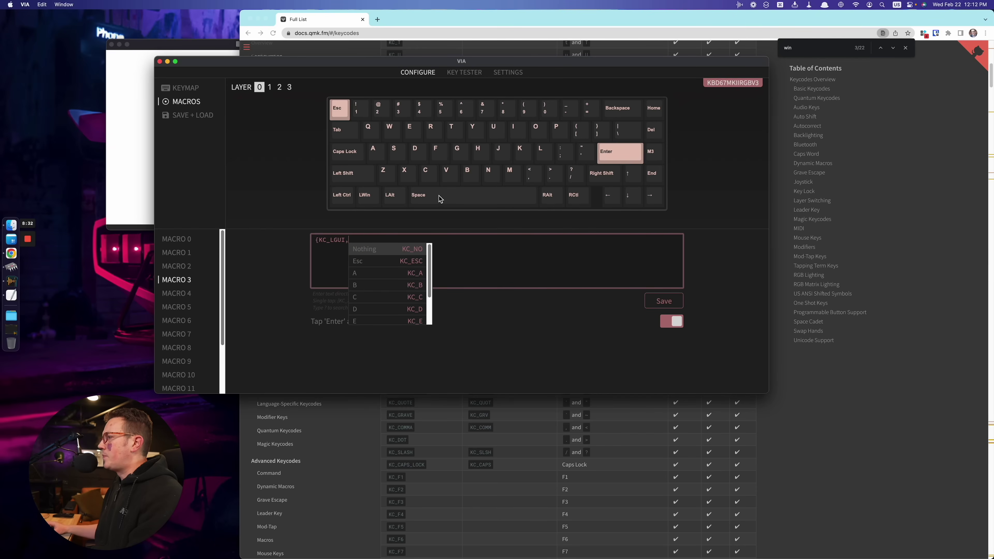
text(sp)
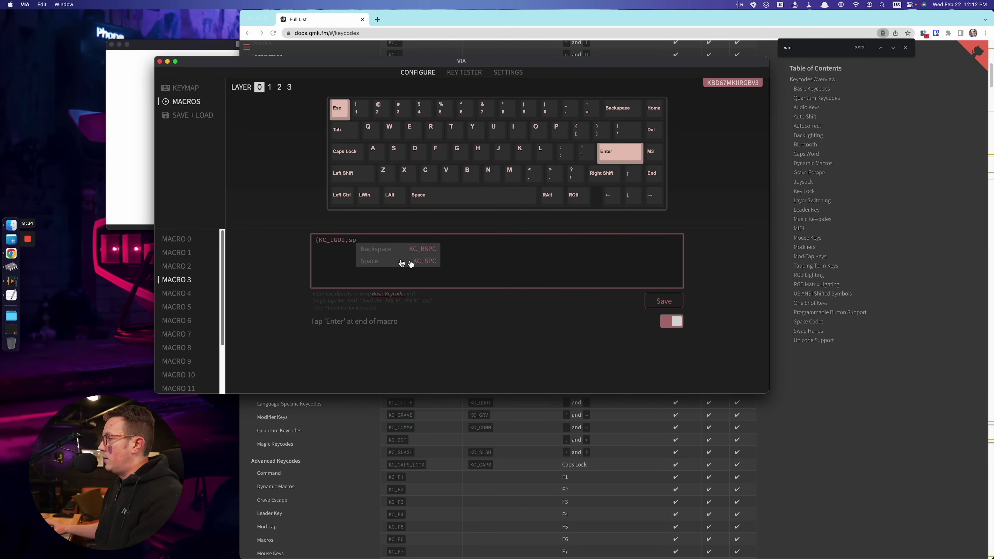
click(381, 264)
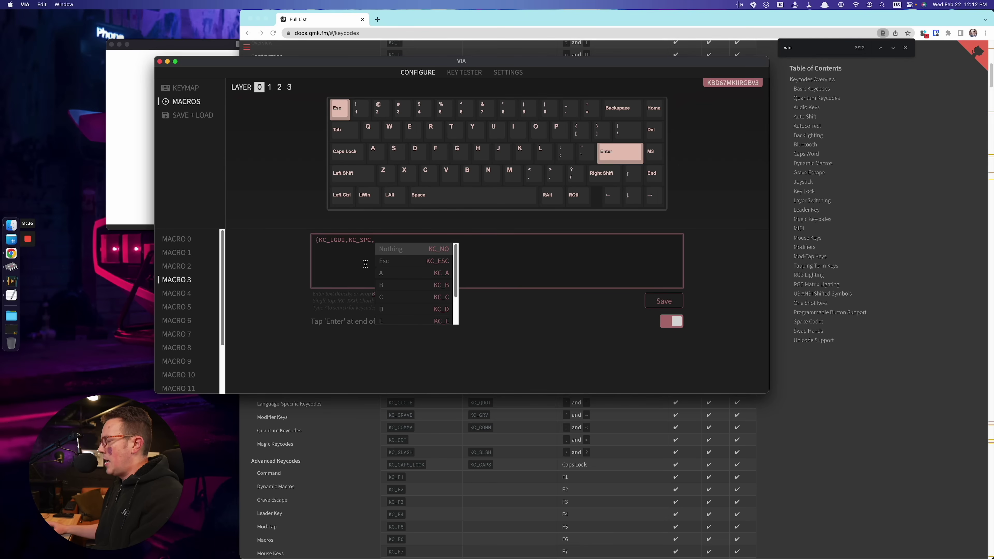
key(BackSpace)
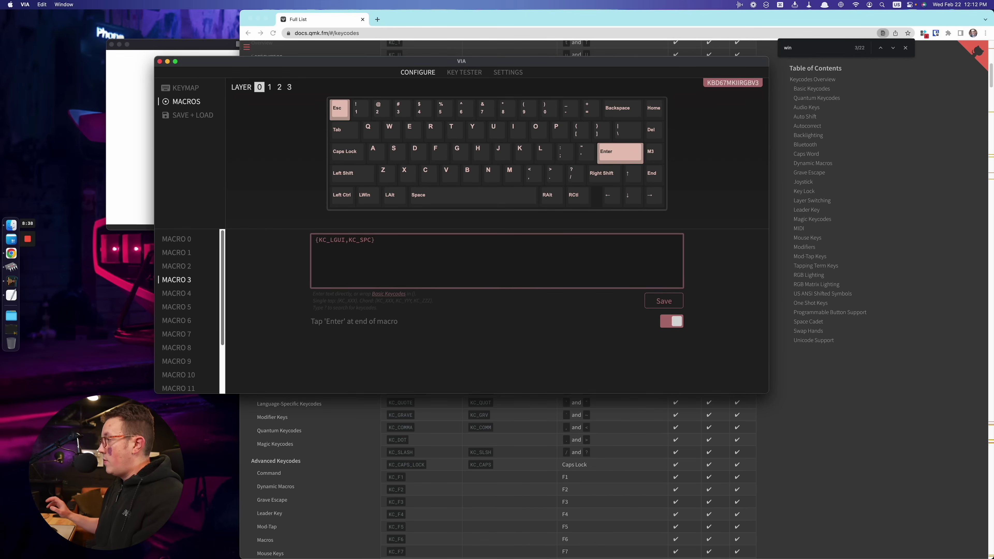
click(658, 301)
- Test M3, which opens the launcher search bar, then return to the editor
click(497, 334)
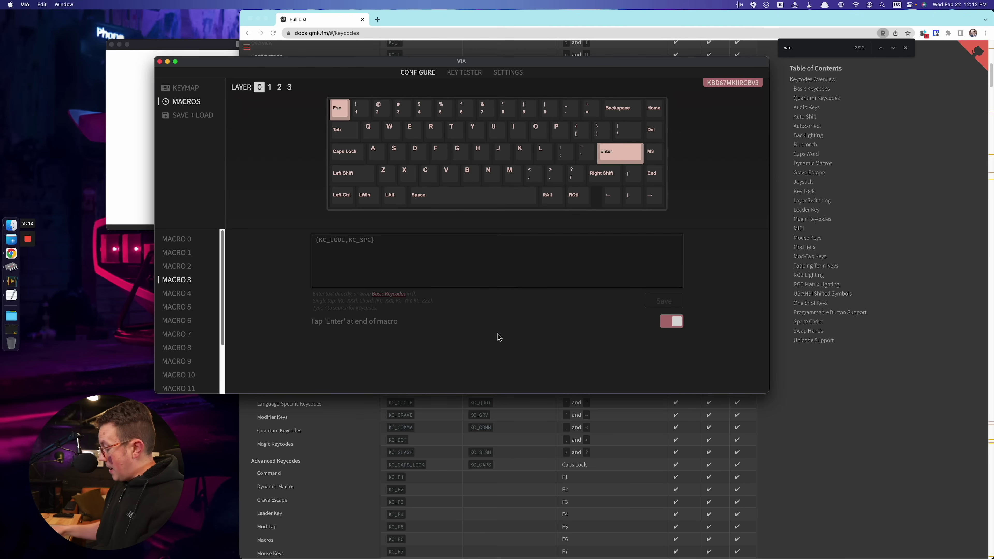
key(super+space)
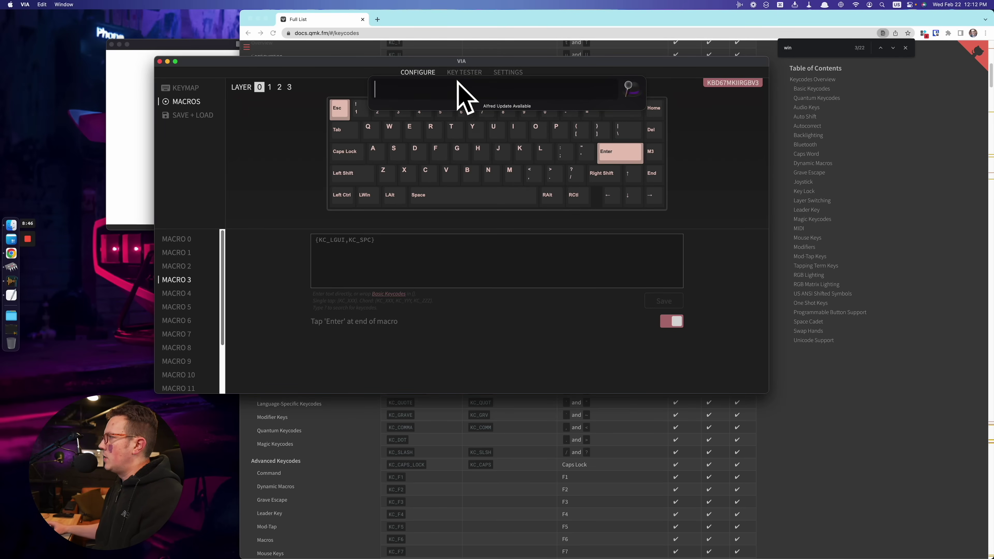
click(422, 259)
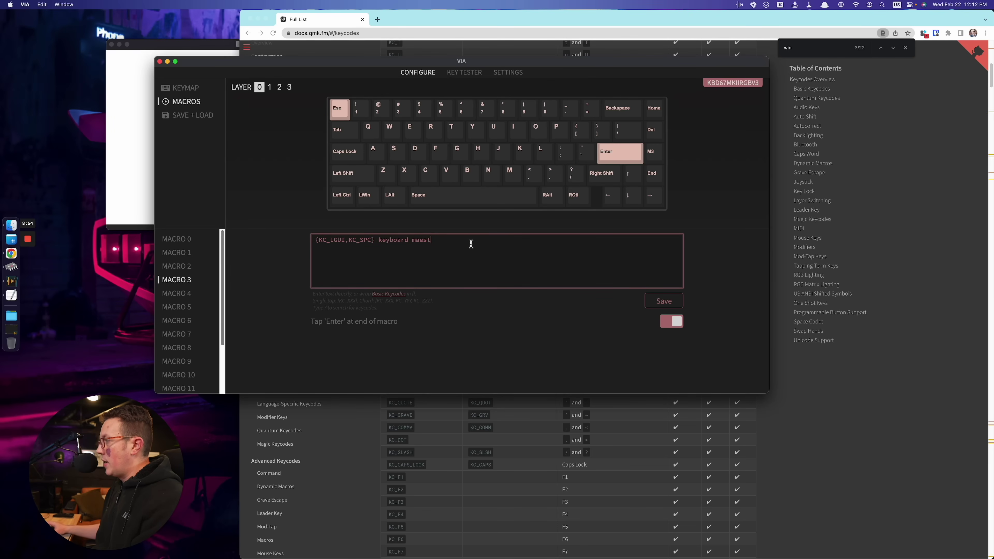
- Save macro M3 with ' keyboard maest' appended, test it, and close the opened Finder window
click(661, 305)
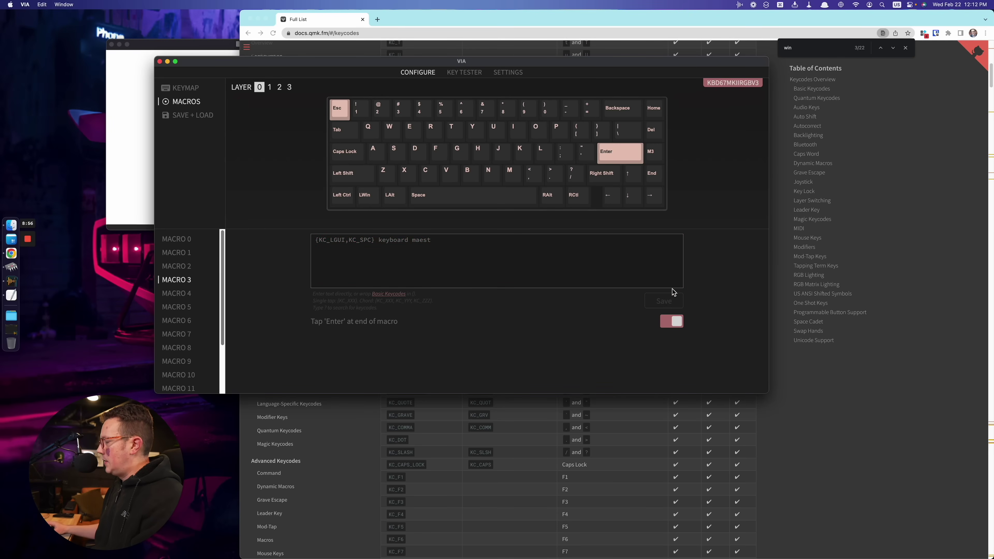
key(super+space)
text(keyboard maest)
key(Return)
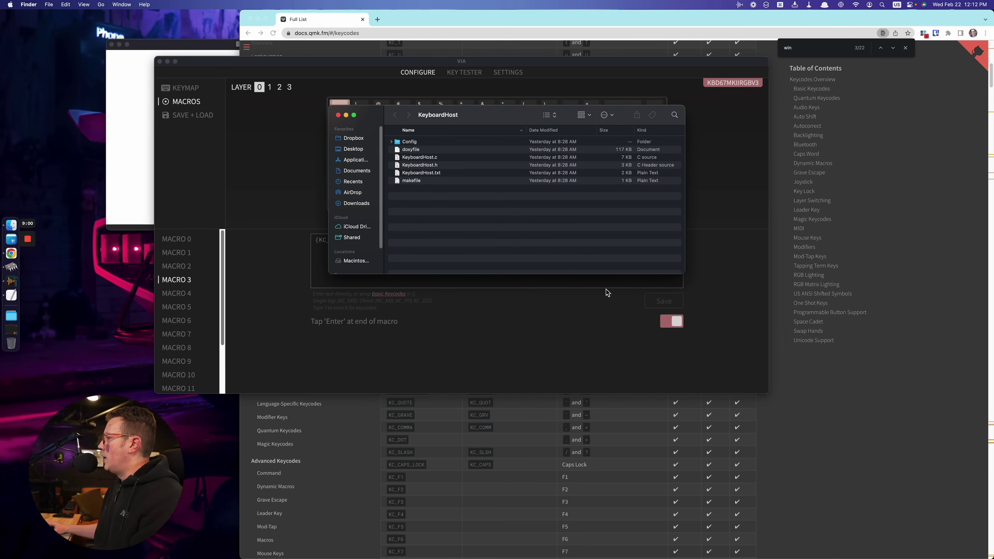
click(548, 224)
- Switch off 'Tap Enter at end of macro', save, and test M3 again
click(665, 320)
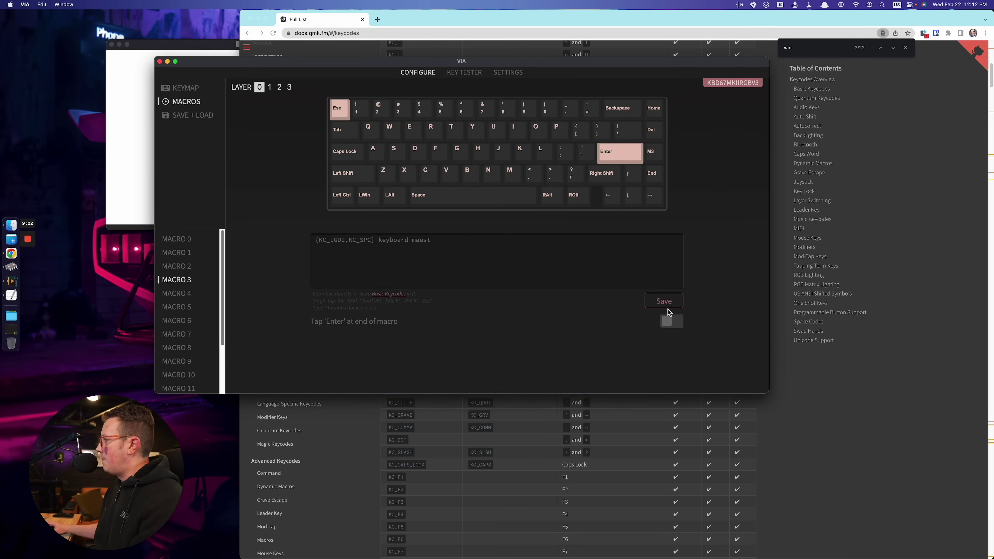
click(664, 301)
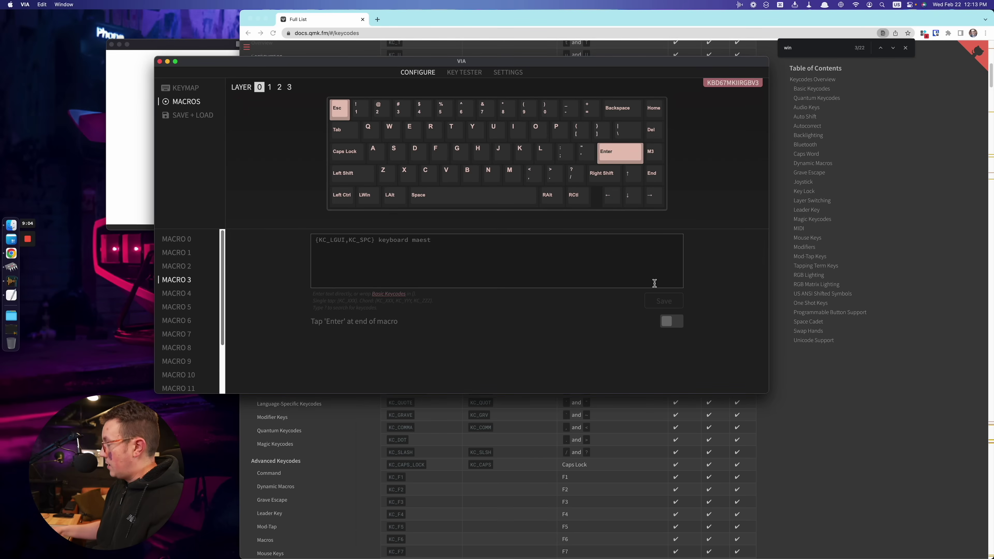
key(super+space)
text(keyboard maest)
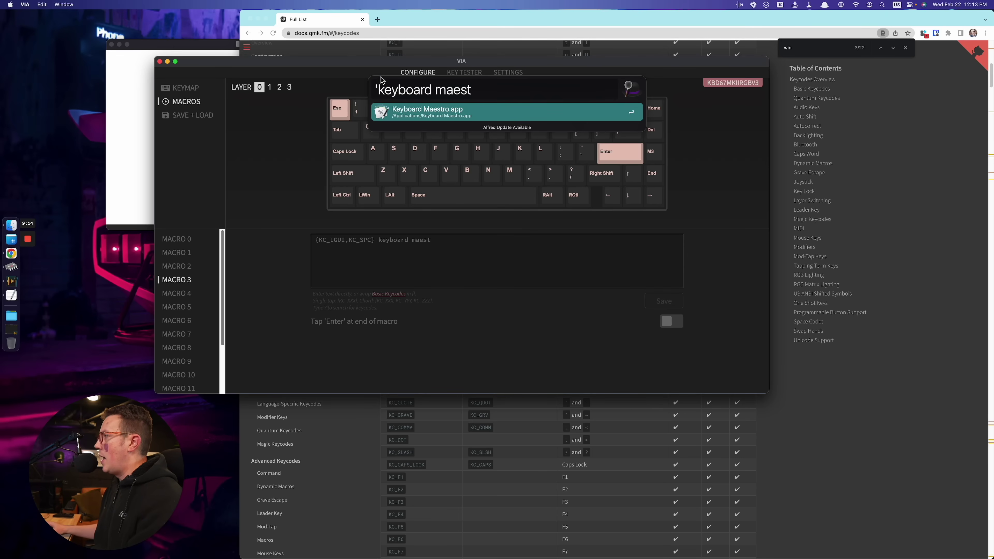
key(Escape)
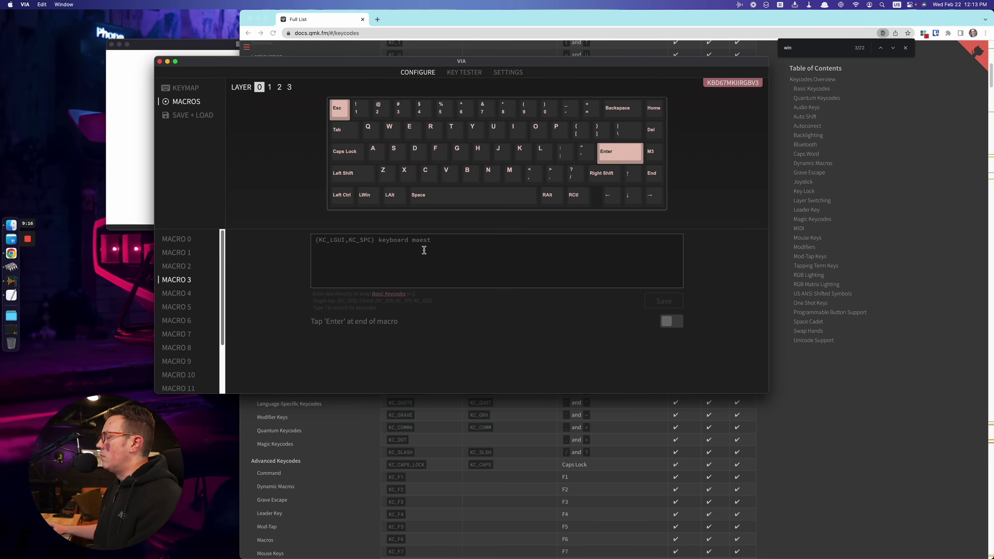
click(422, 249)
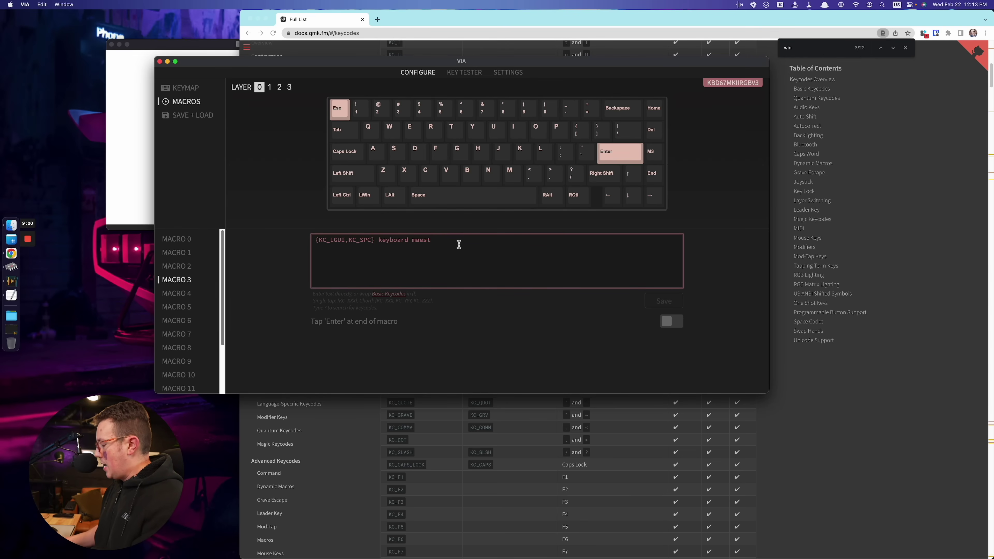
- Append {KC_ENT} to macro M3 and save it
text({ent)
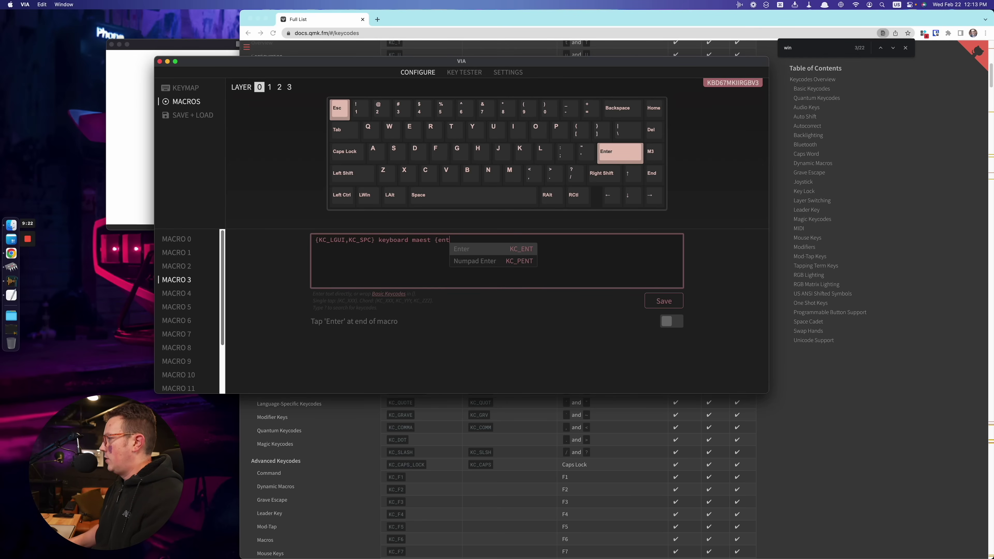
key(Return)
text(,)
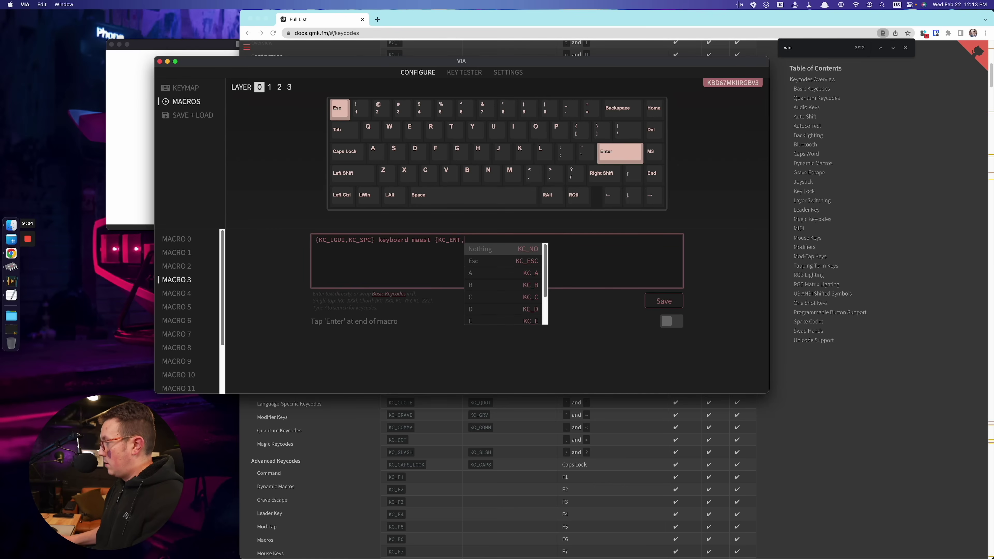
key(BackSpace)
text(})
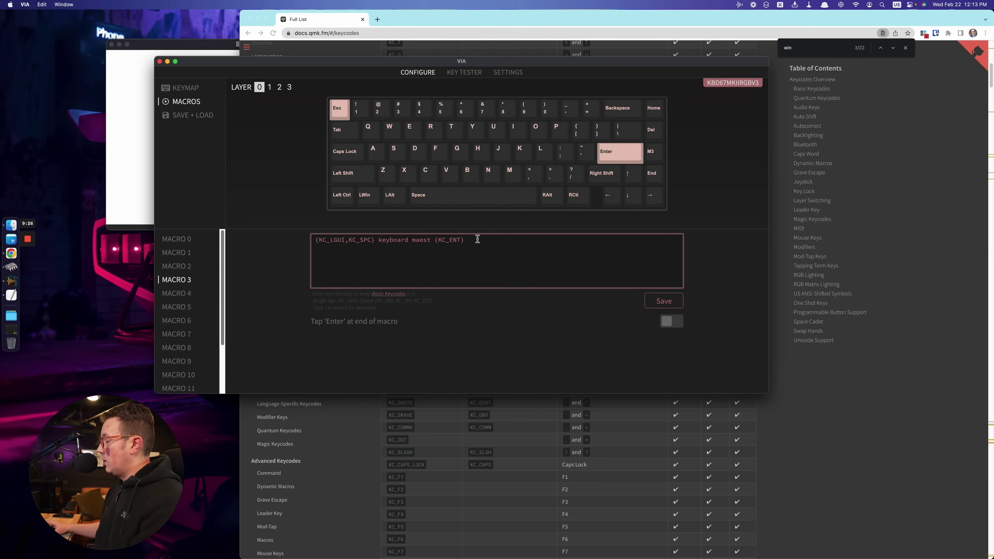
click(663, 300)
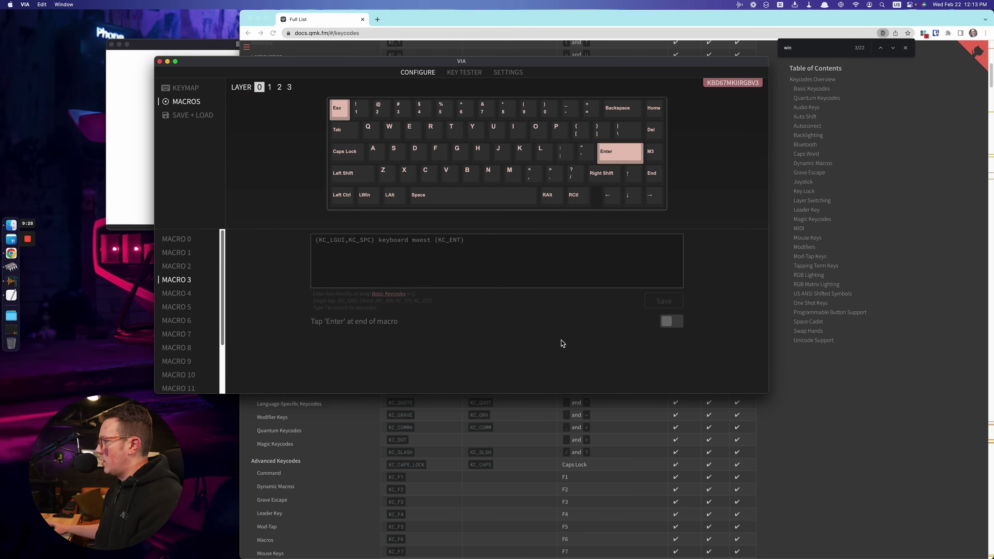
- Test M3 and close the Finder window it opens
key(super+space)
text(keyboard maest)
key(Return)
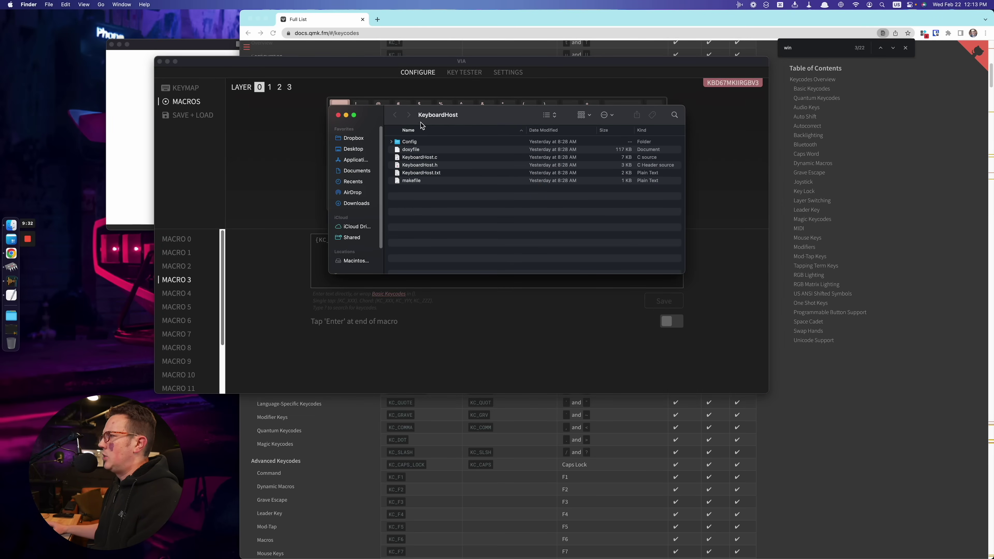
drag(500, 115, 517, 152)
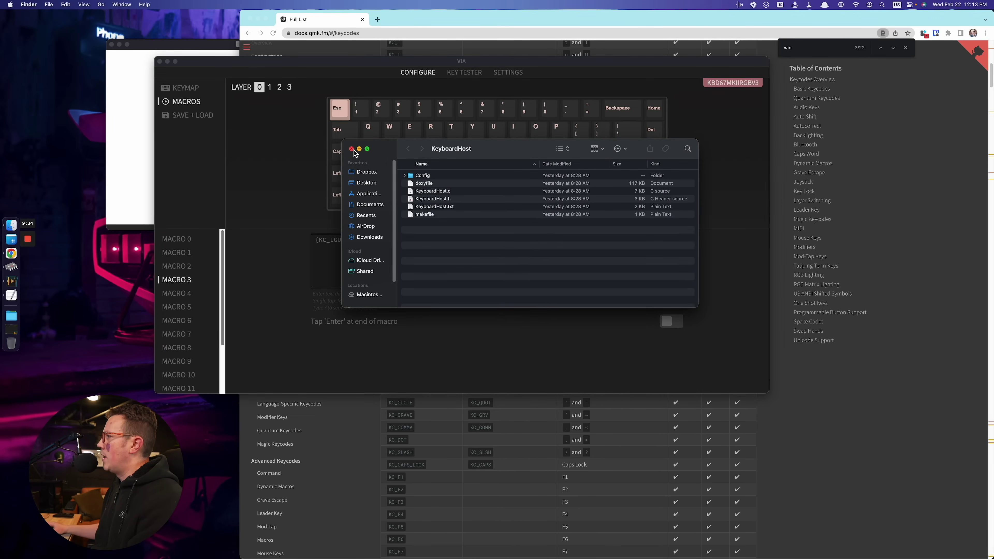
click(354, 152)
key(super+space)
text(keyb)
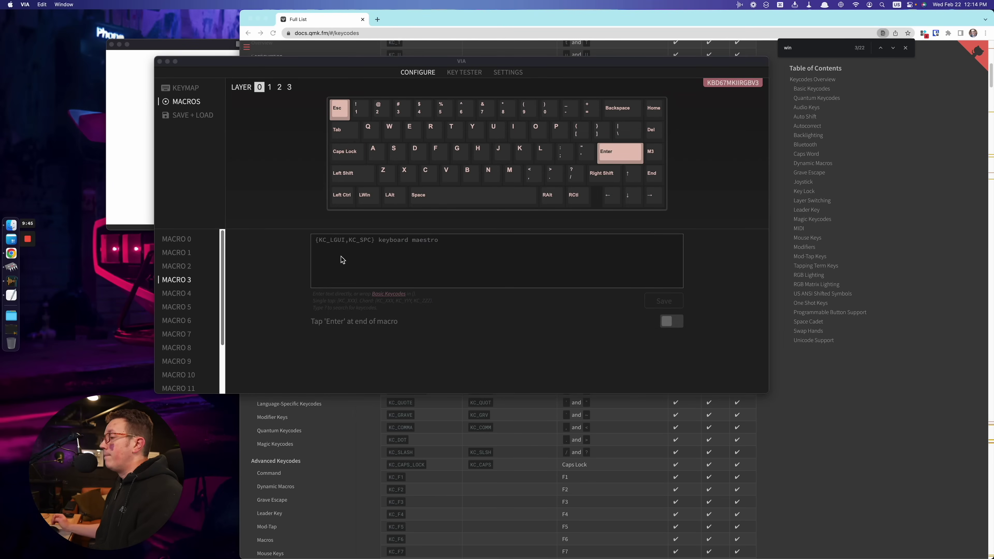
click(366, 255)
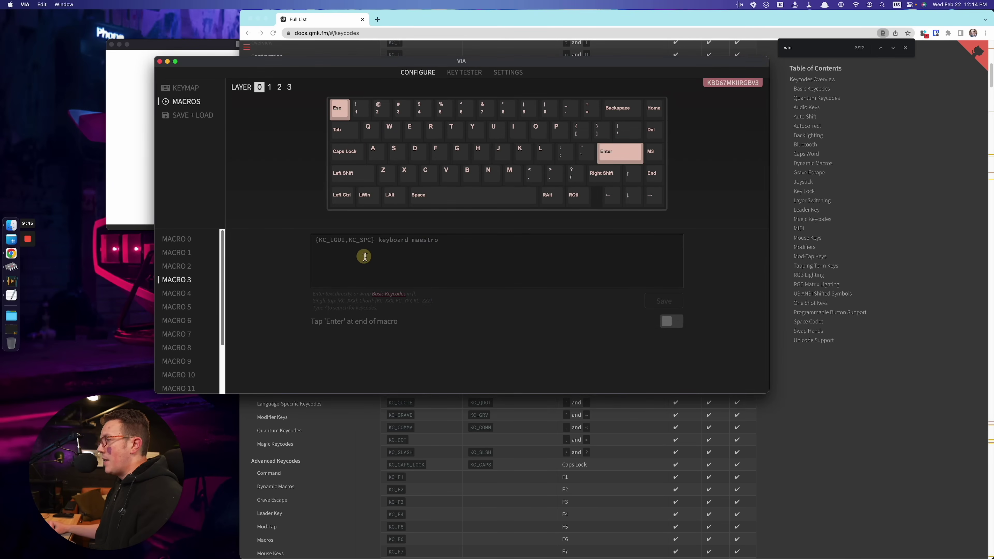
- Delete the space before 'keyboard maestro' and save macro M3
click(374, 239)
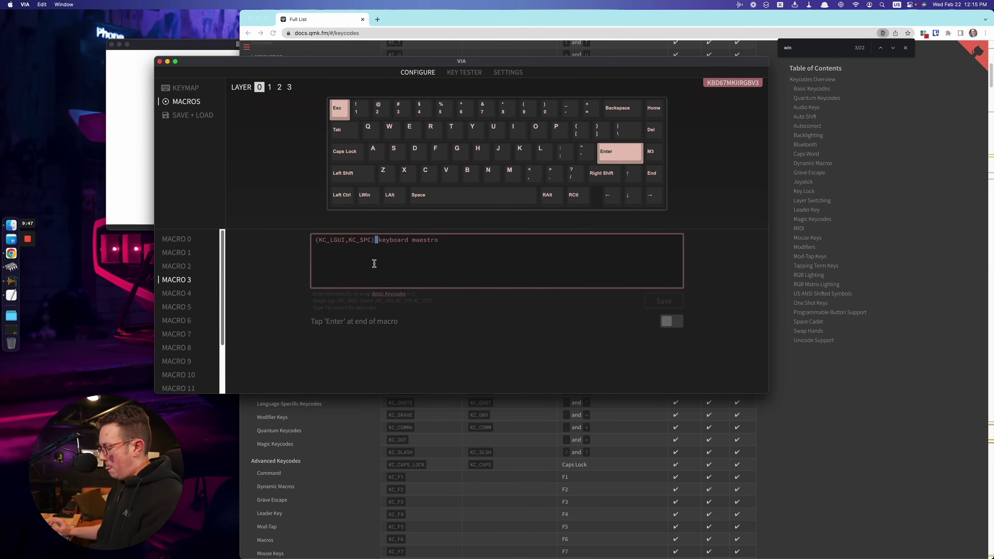
key(BackSpace)
click(670, 300)
- Test M3, which types 'keyboard maestro' into the launcher
key(super+space)
text(keyboard maestro)
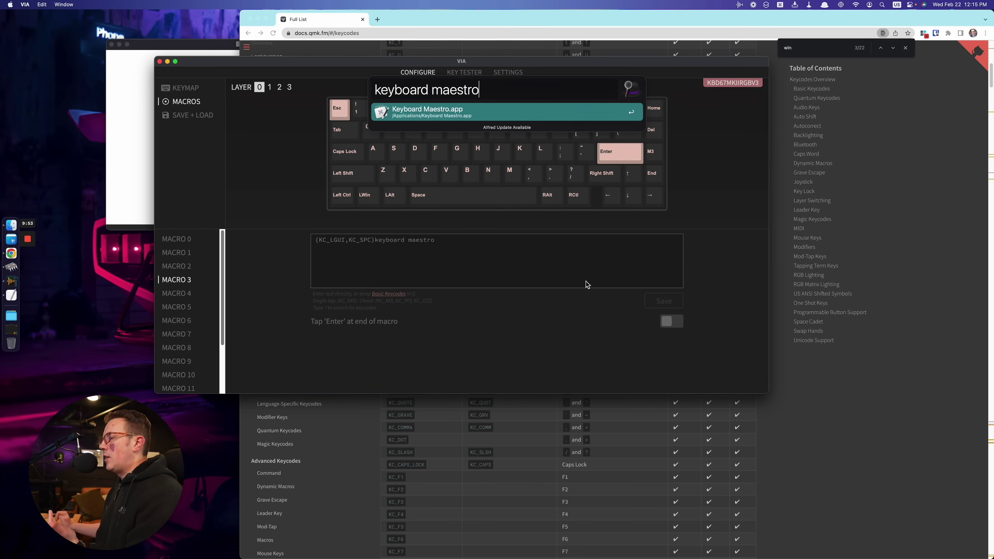
click(492, 247)
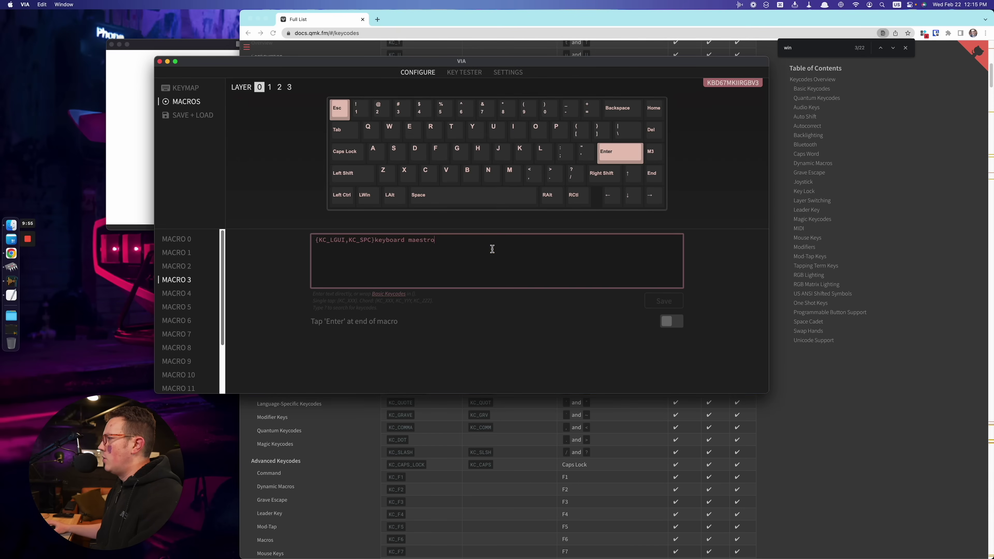
- End macro M3 with {KC_ENT}, removing the stray space and trailing comma, and save
text({ent)
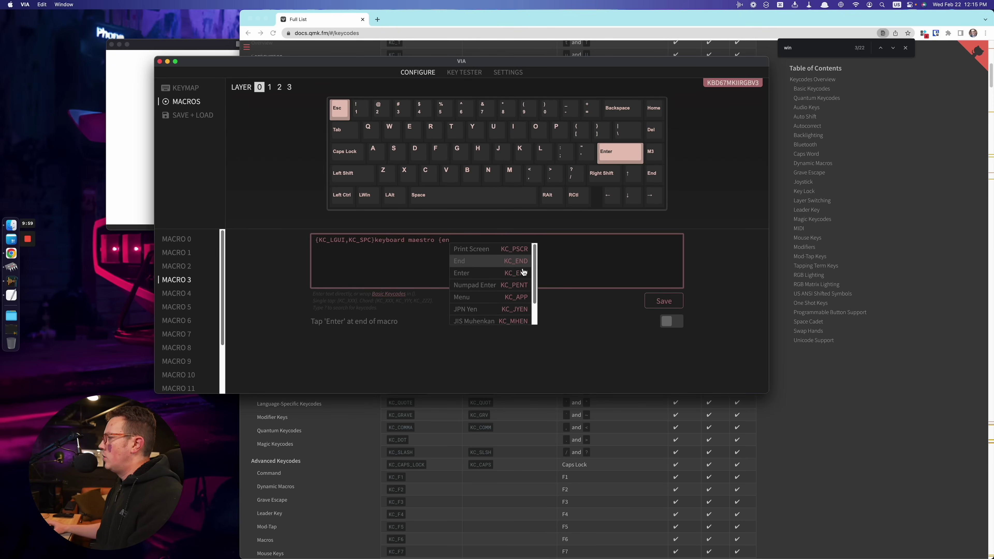
click(489, 272)
text(,)
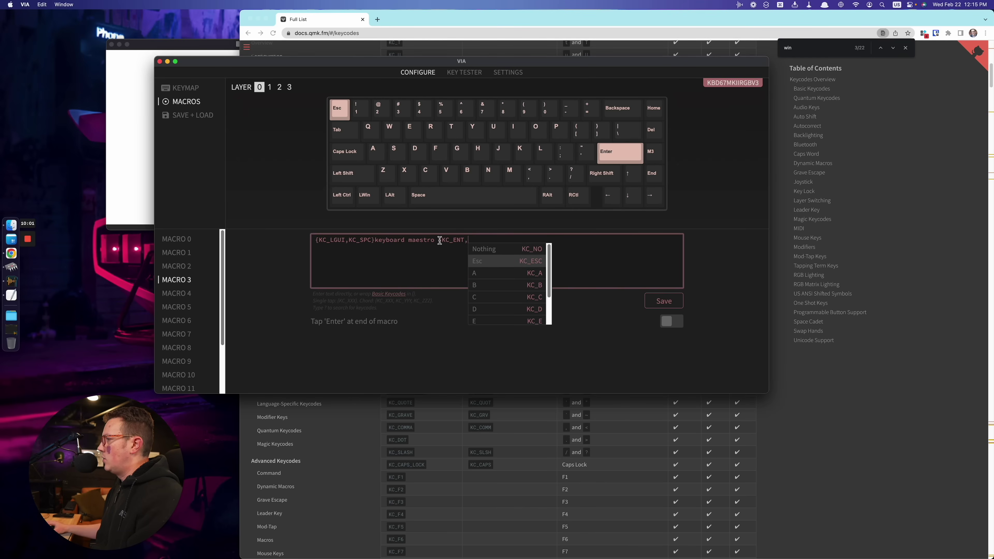
click(440, 240)
key(BackSpace)
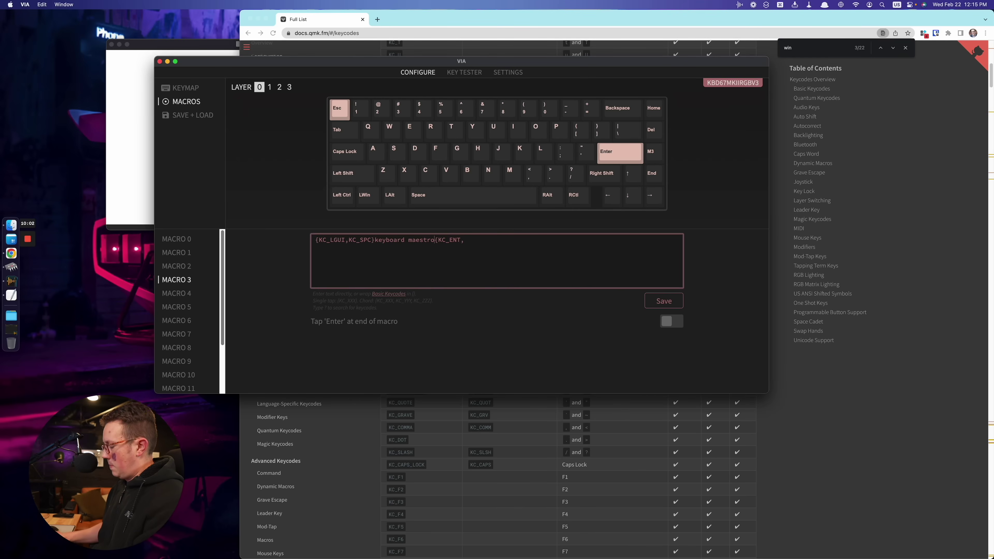
click(472, 240)
key(BackSpace)
text(})
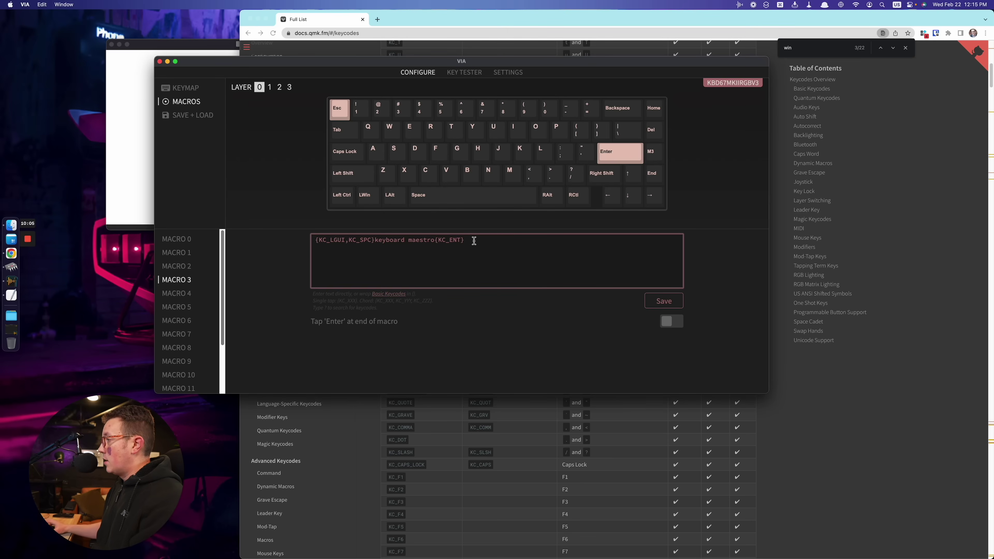
click(658, 301)
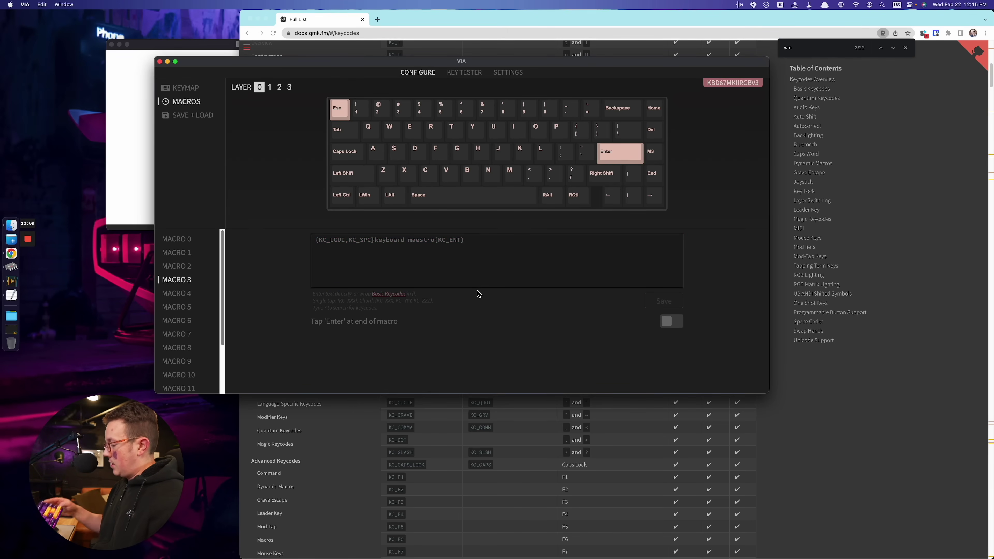
- Run M3 to open the Keyboard Maestro Editor, then return to VIA
key(super+space)
text(keyboard maestro)
key(Return)
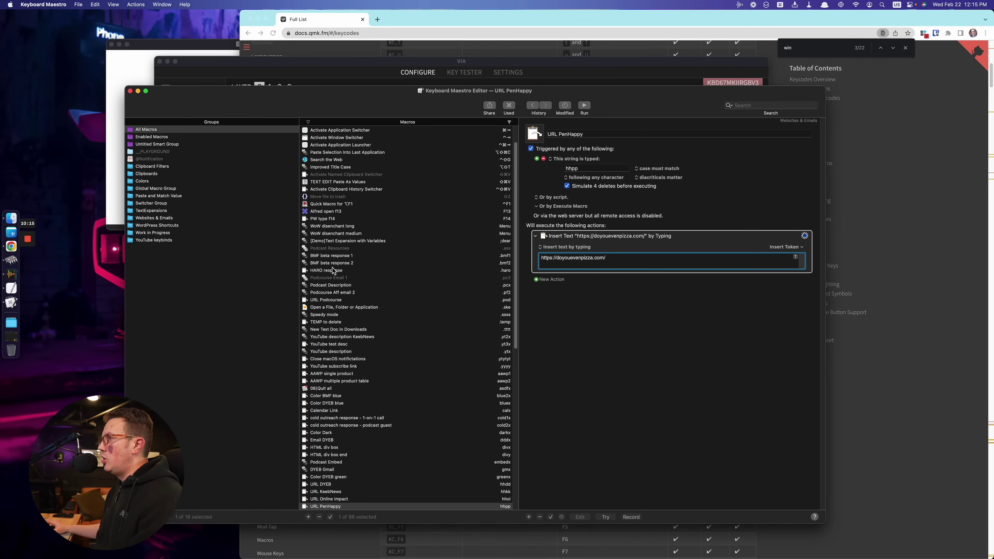
click(325, 73)
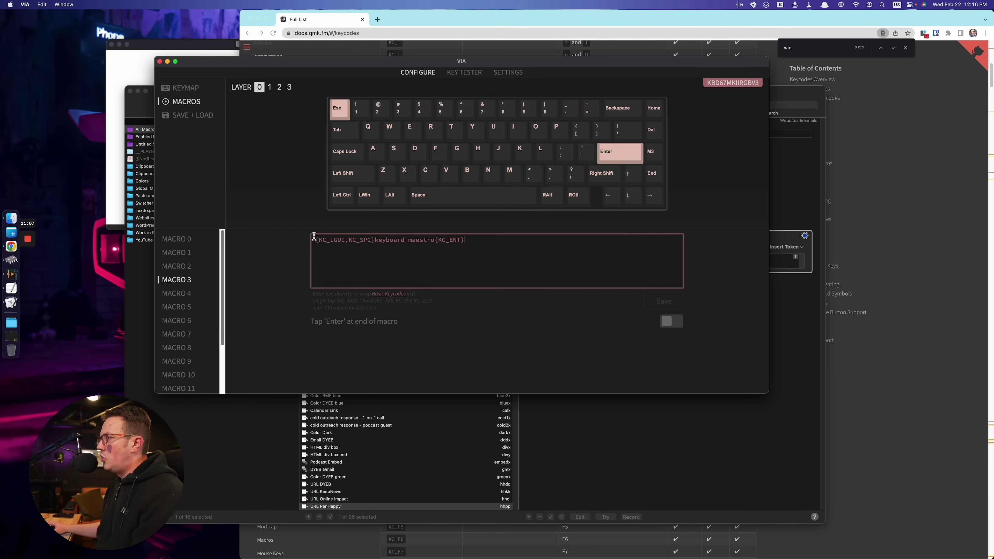
- Replace 'keyboard maestro{KC_ENT}' in macro M3 with chrome{KC_ENT}
click(385, 240)
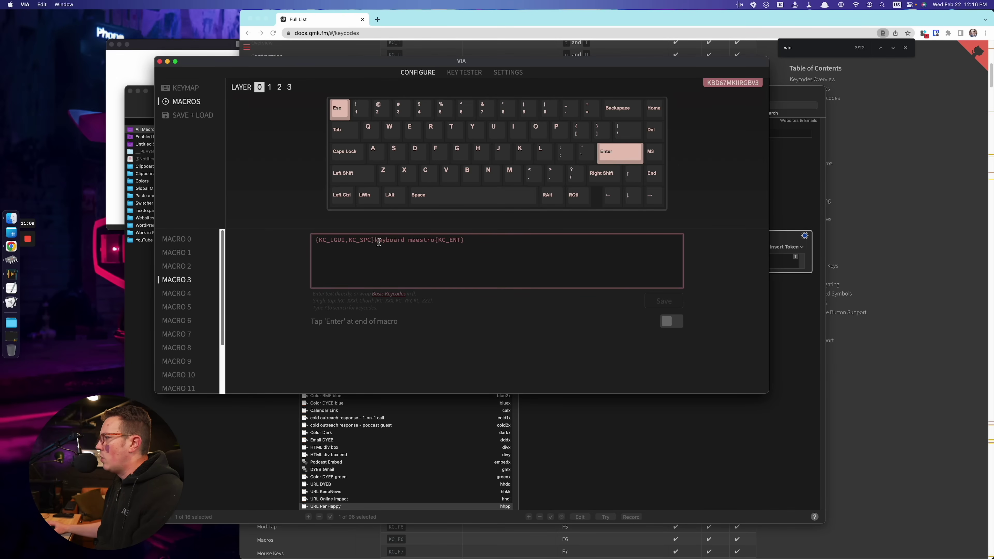
drag(376, 240, 510, 244)
key(BackSpace)
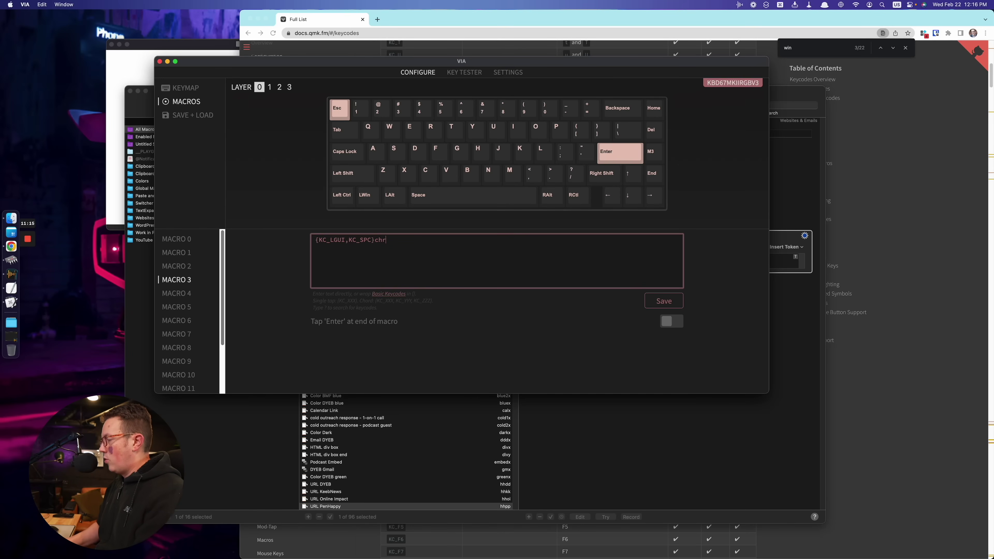
text(chrome{en)
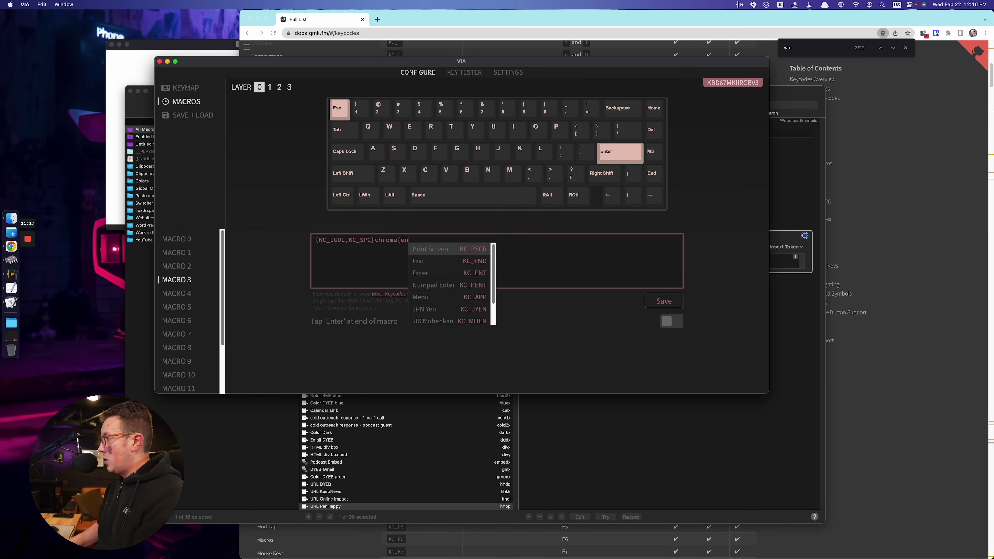
text(t)
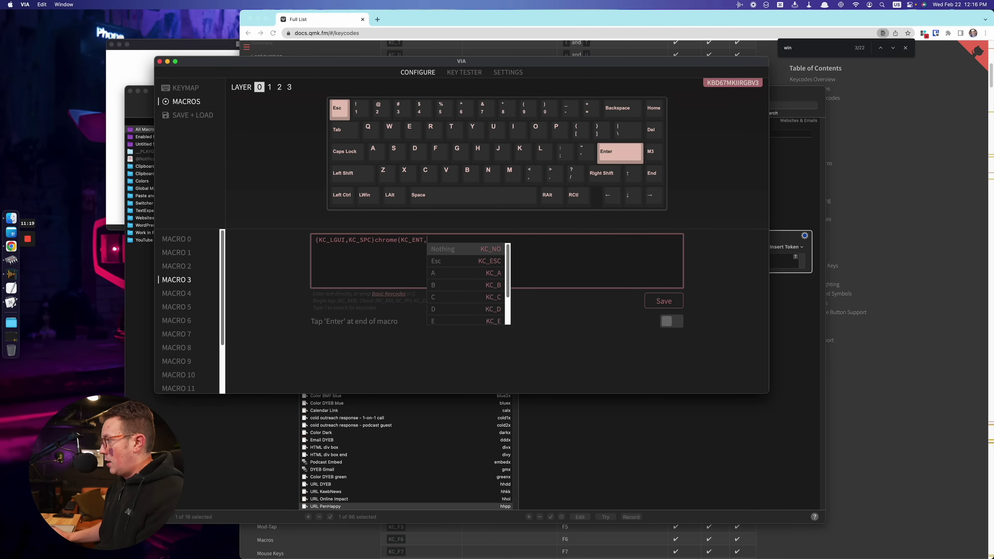
key(Return)
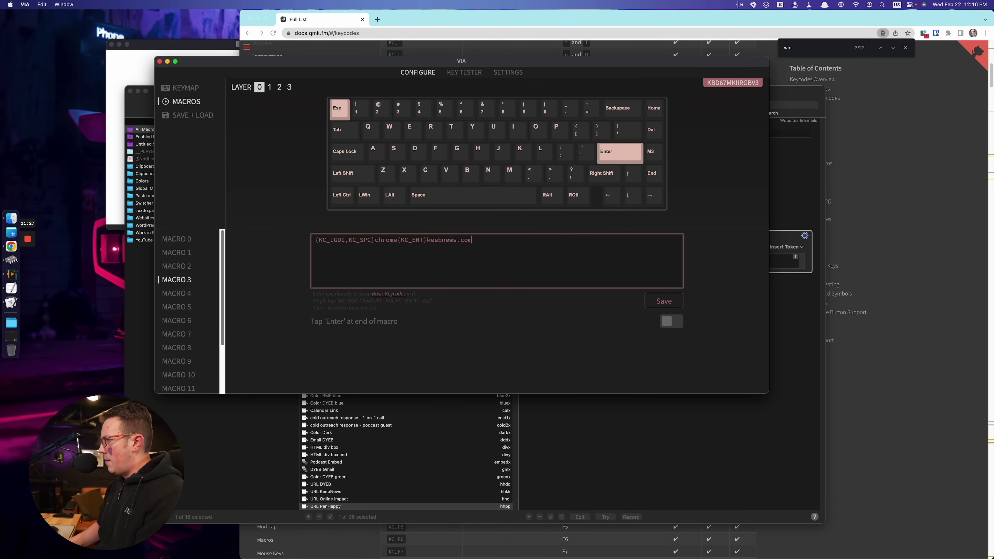
- Finish the macro with keebnews.com{KC_ENT}, save it, and test M3
text({ent)
key(Return)
text(,)
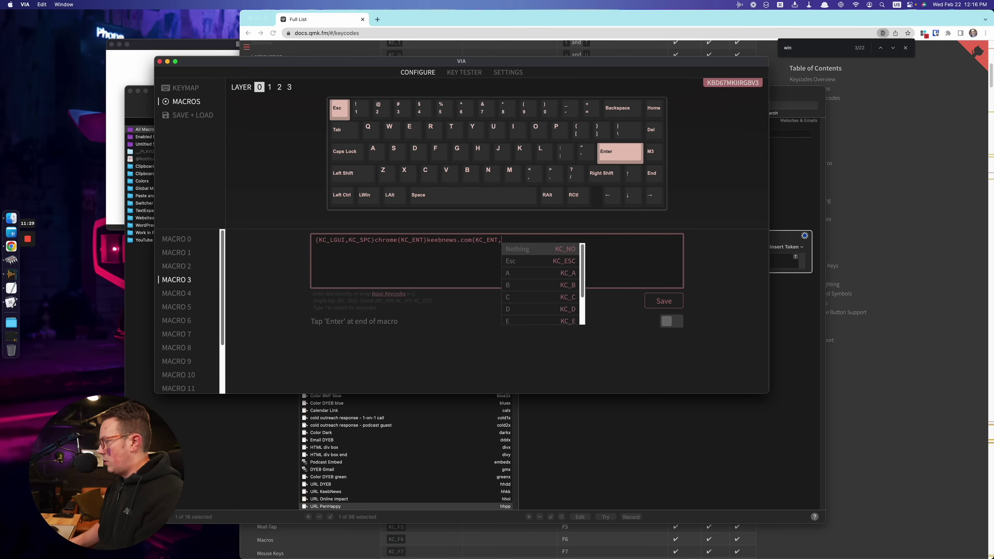
key(BackSpace)
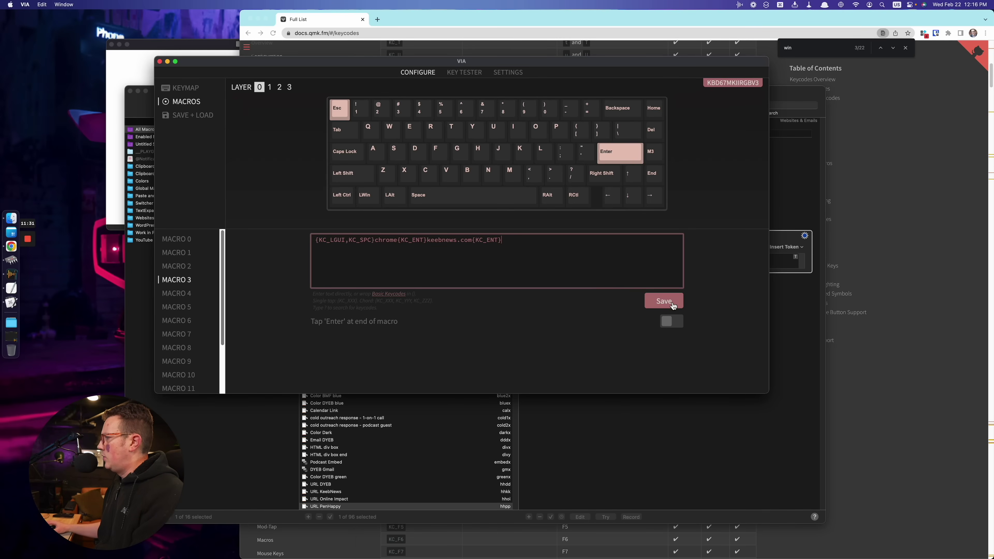
click(665, 301)
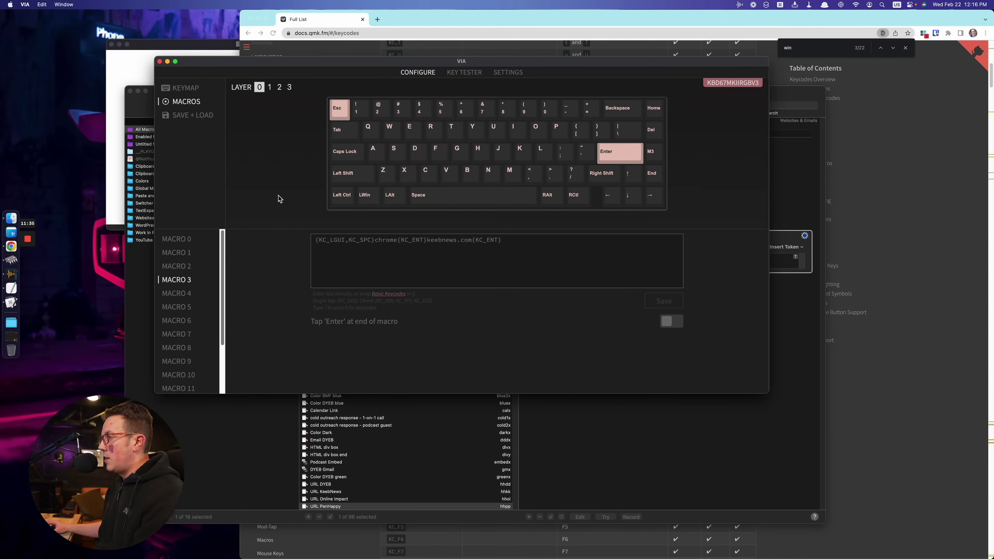
key(super+Tab)
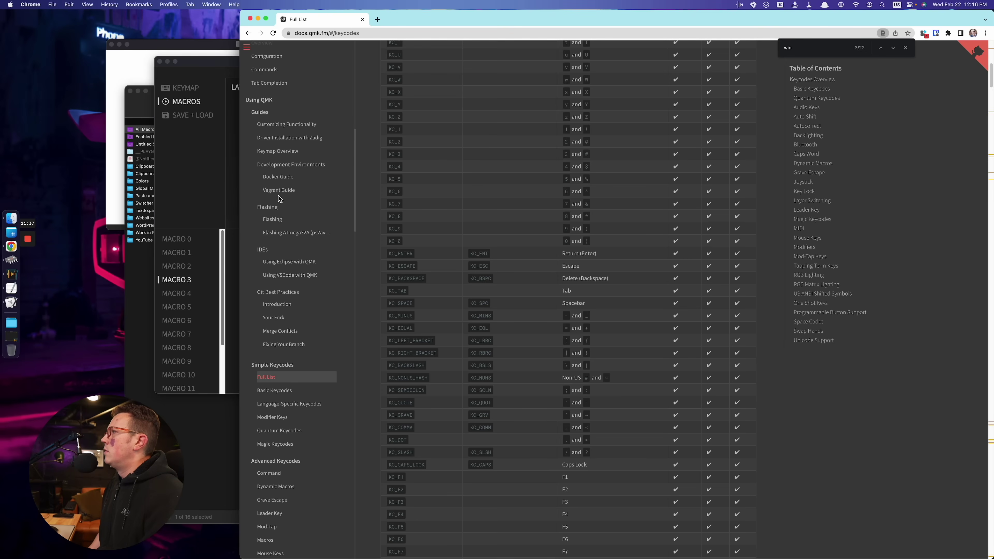
- Insert a {KC_LALT,KC_T,} new-tab chord after 'chrome' in macro M3
click(222, 188)
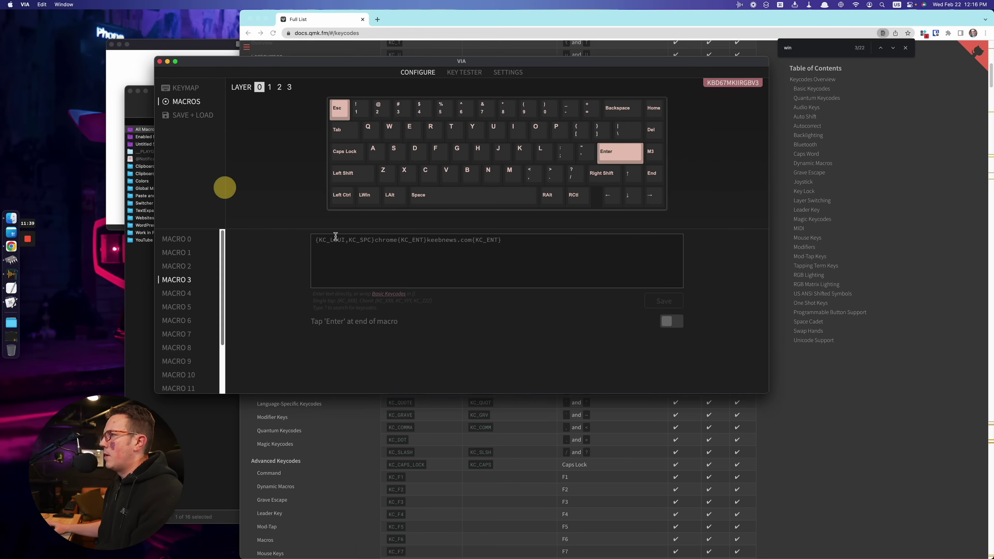
click(399, 240)
text({)
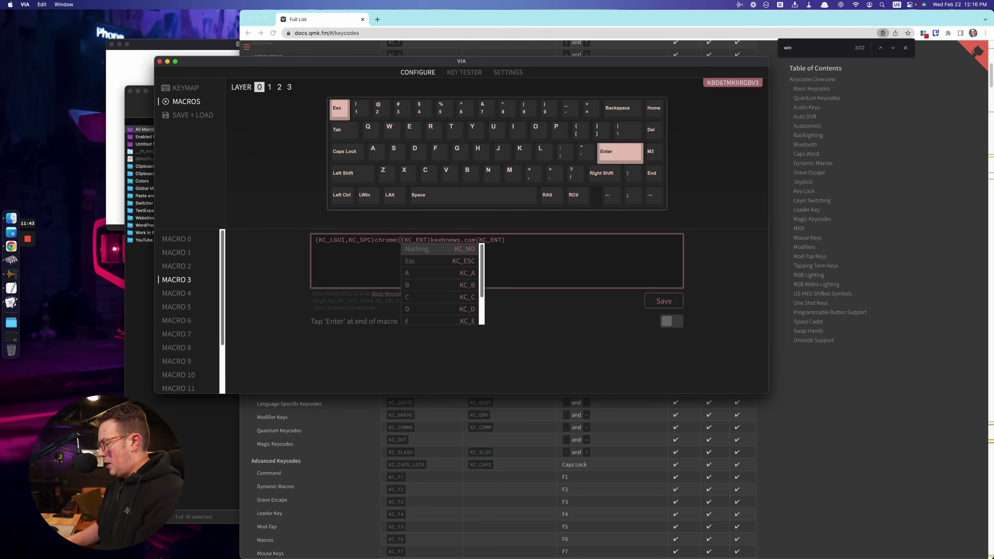
text(KC_LALT,)
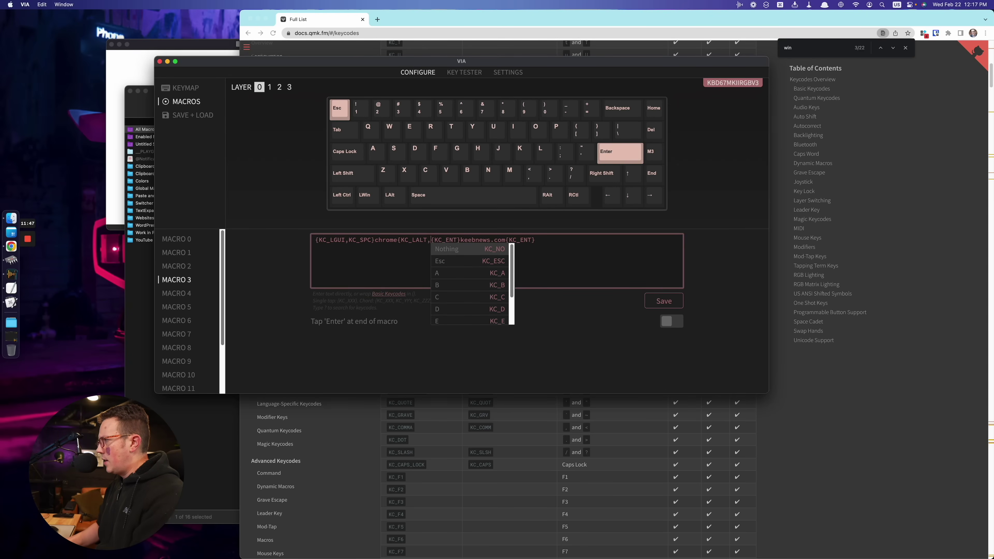
text(t)
key(Down)
key(Return)
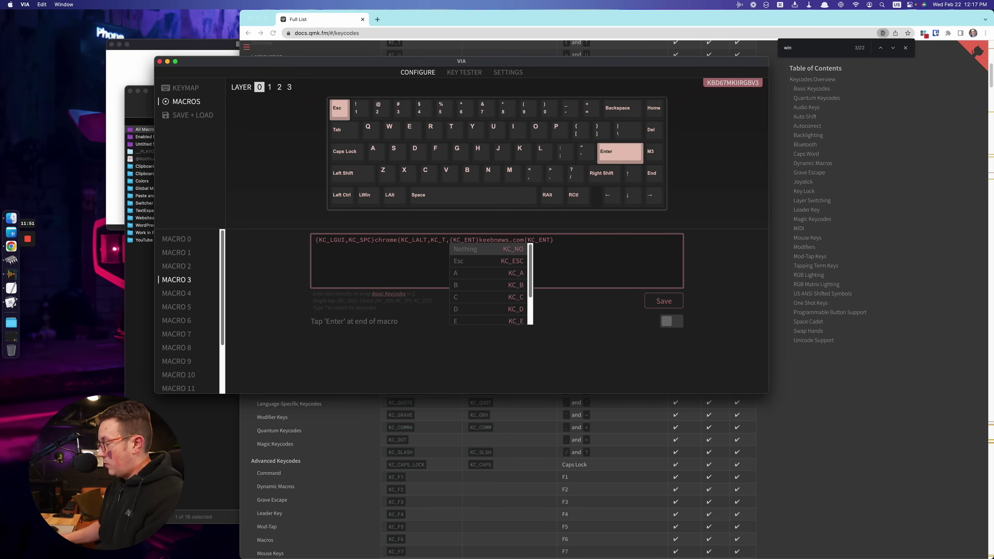
text(})
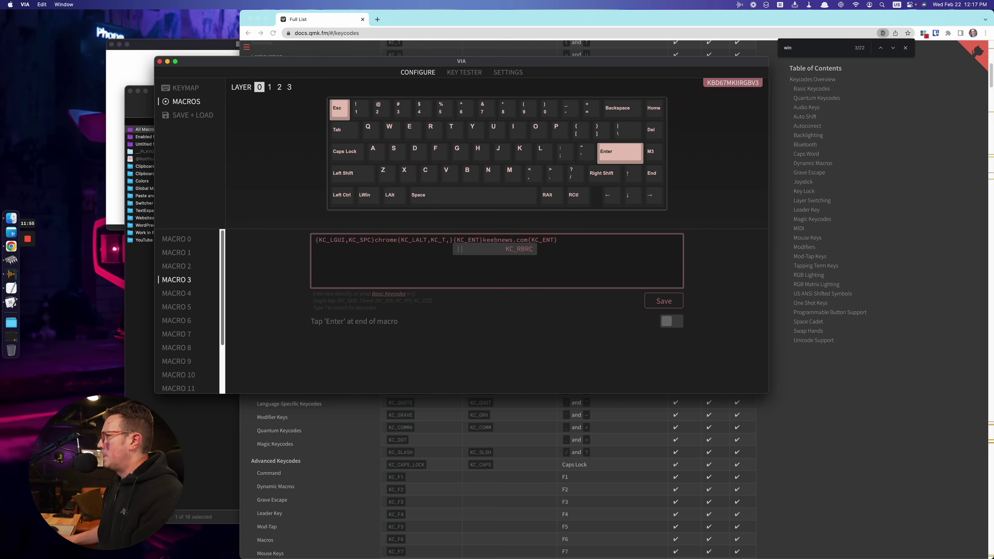
- Move the new-tab chord to follow chrome{KC_ENT} and save macro M3
click(397, 239)
key(shift+Right)
key(shift+Right)
key(shift+Right)
key(shift+Right)
key(shift+Right)
key(shift+Right)
key(shift+Right)
key(shift+Right)
key(shift+Right)
key(shift+Right)
key(shift+Right)
key(shift+Right)
key(shift+Right)
key(shift+Right)
key(shift+Right)
key(super+c)
key(BackSpace)
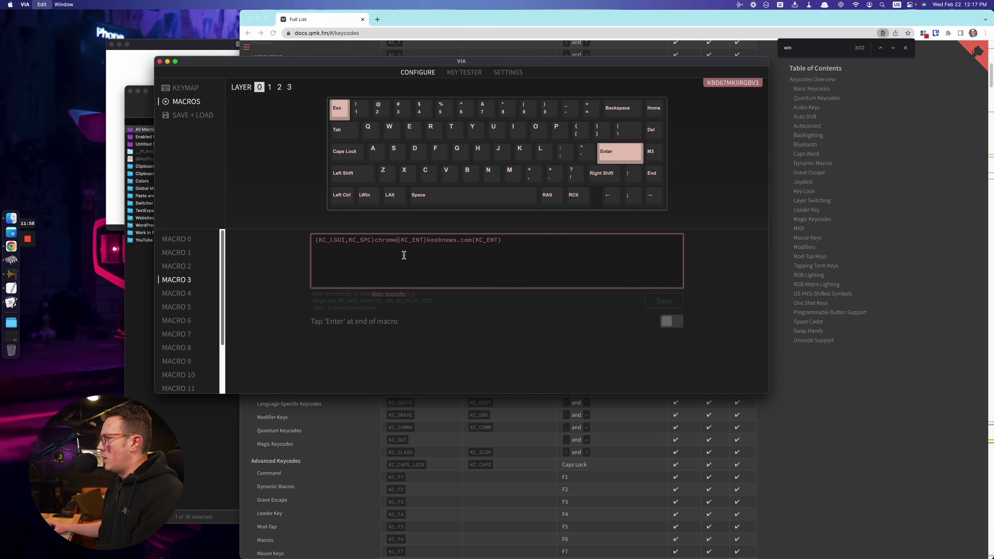
click(427, 240)
key(super+v)
click(664, 303)
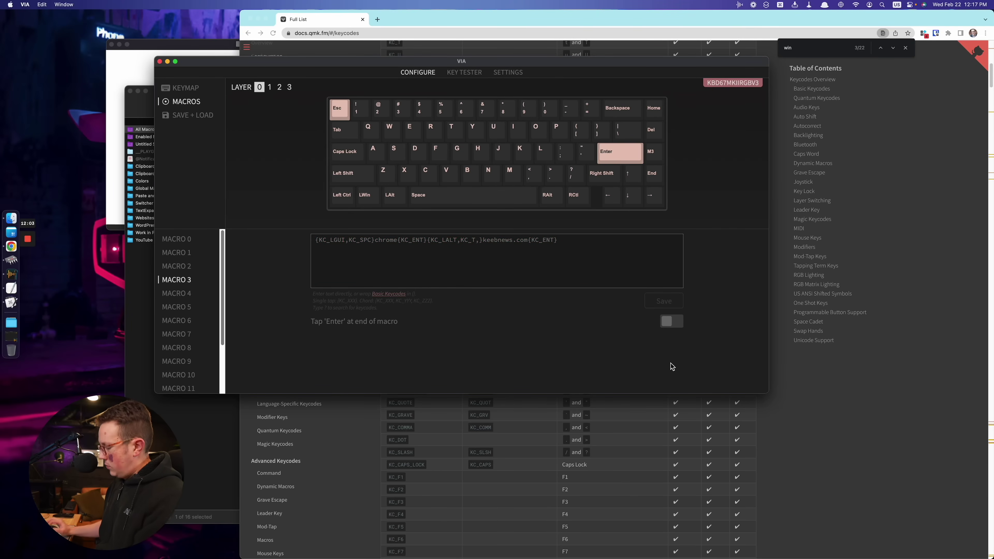
- Run M3 to launch Chrome and open keebnews.com in a new tab
key(super+space)
text(chrome)
key(Return)
key(super+t)
text(keebnews.com)
key(Return)
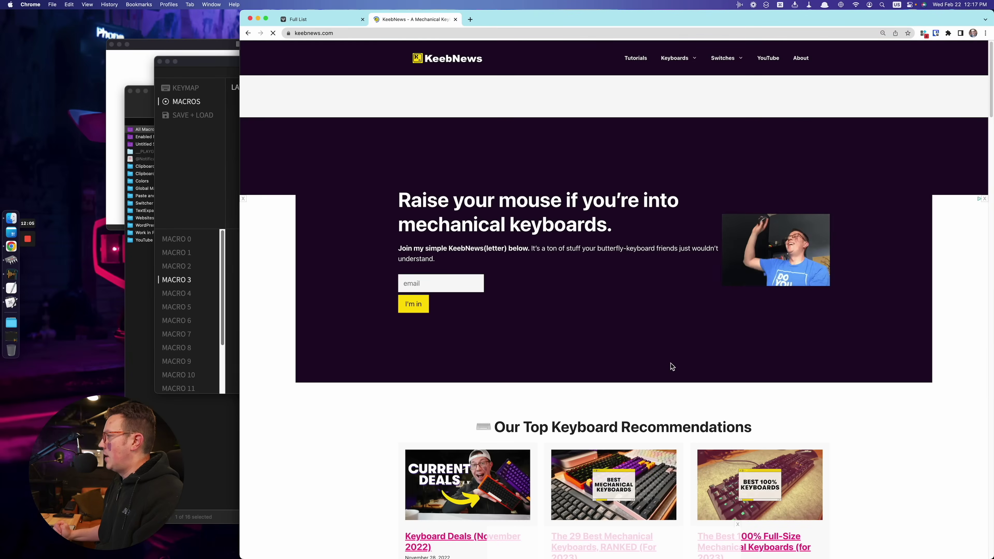
- Return to VIA's macro editor, test a manual launcher search for 'chrome', then rerun macro M3
click(207, 203)
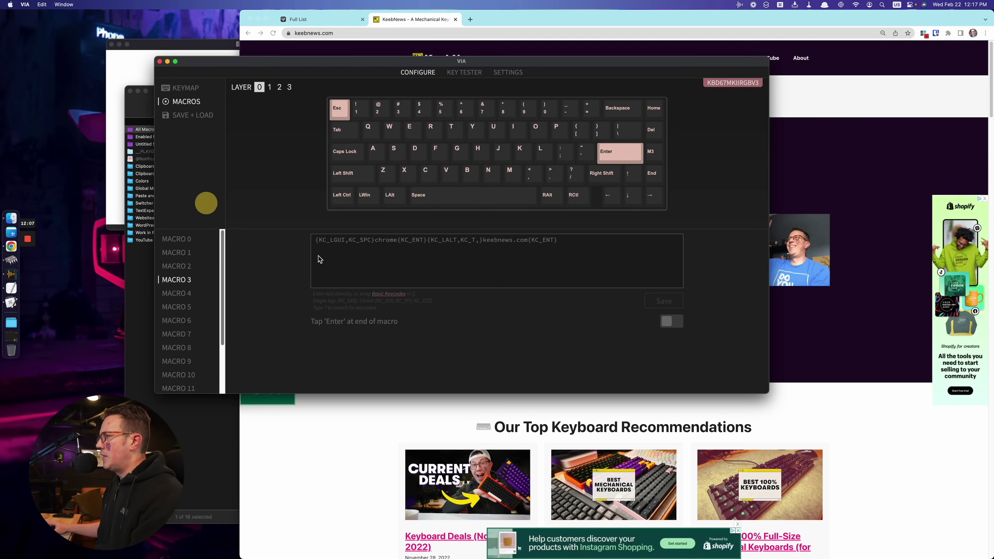
click(323, 240)
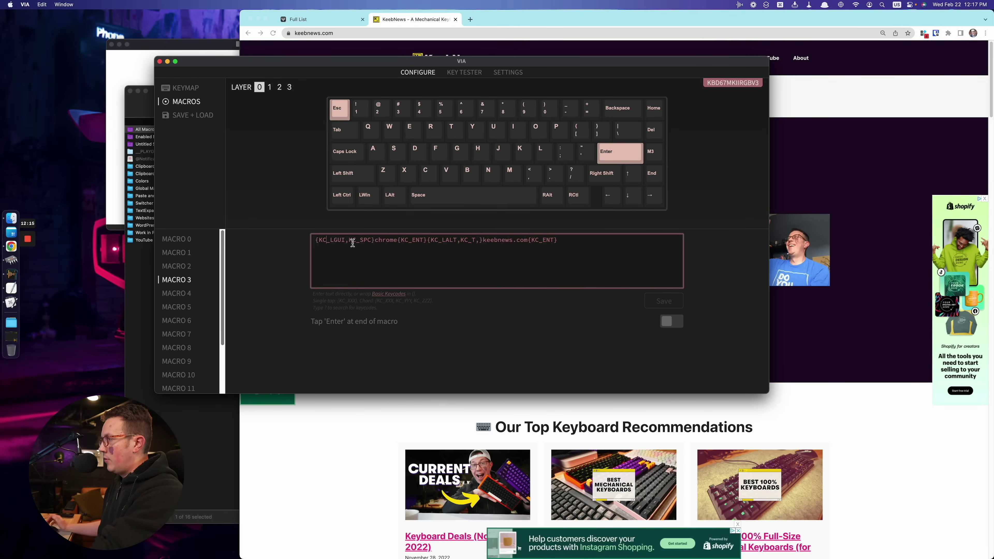
key(super+space)
text(c)
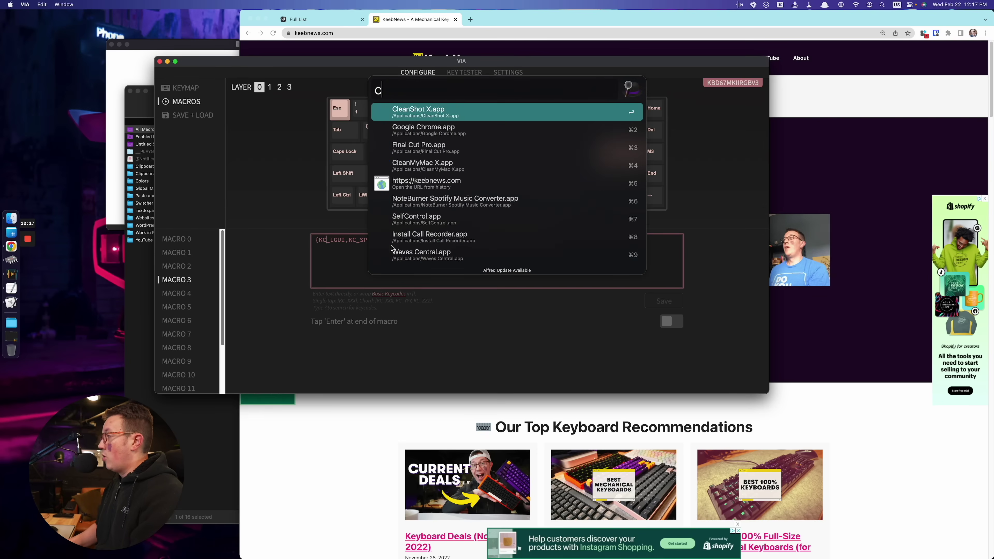
text(hrome)
key(Return)
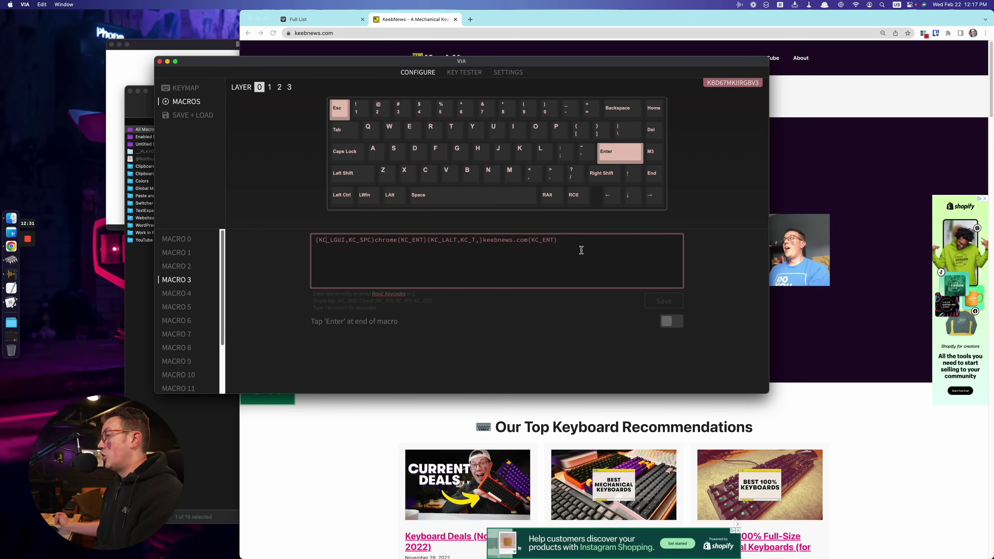
key(super+space)
- Let macro M3 launch Chrome, open a third tab with Alt+T and enter keebnews.com
text(chrome)
key(Return)
key(alt+t)
text(keebnews.com)
key(Return)
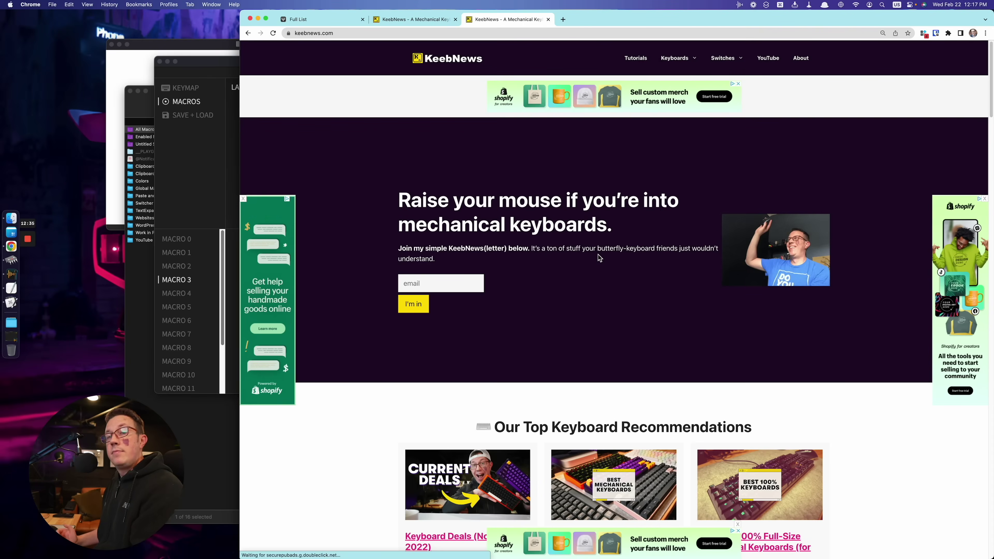